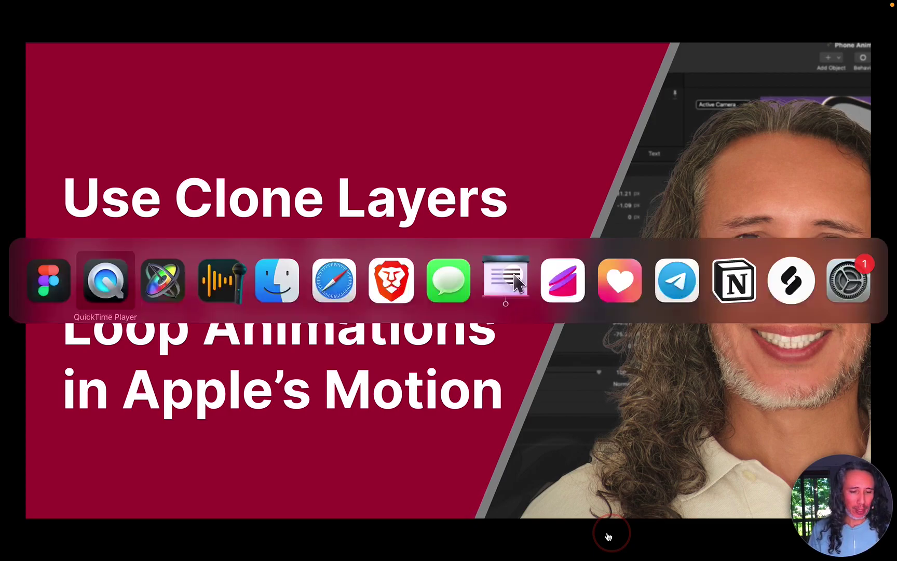
# - Switch to Motion with the ALEX logo project and its normal and reverse clone layers
pyautogui.click(161, 286)
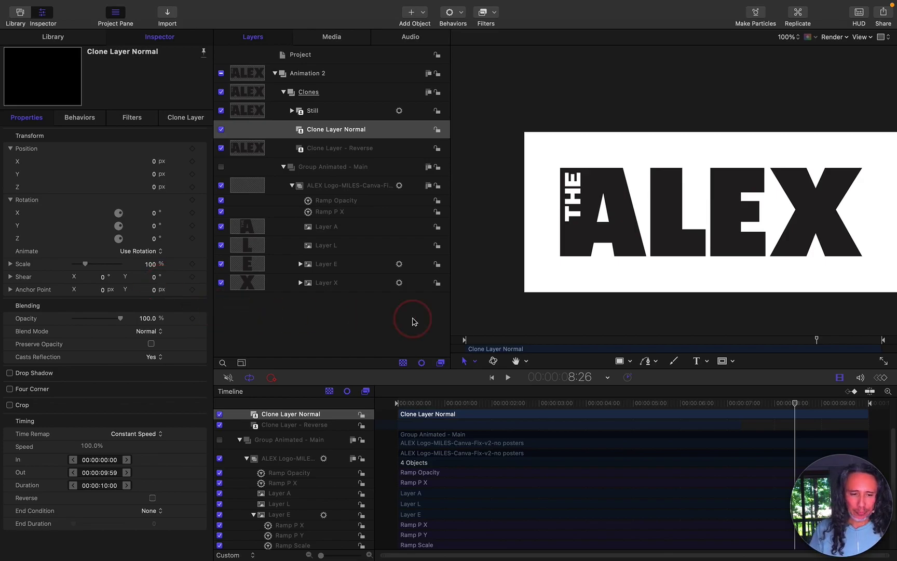
# - Play the logo animation from 00:00:00:00 to preview Clone Layer Normal, then stop playback
pyautogui.click(445, 405)
pyautogui.moveTo(445, 405); pyautogui.dragTo(378, 407)
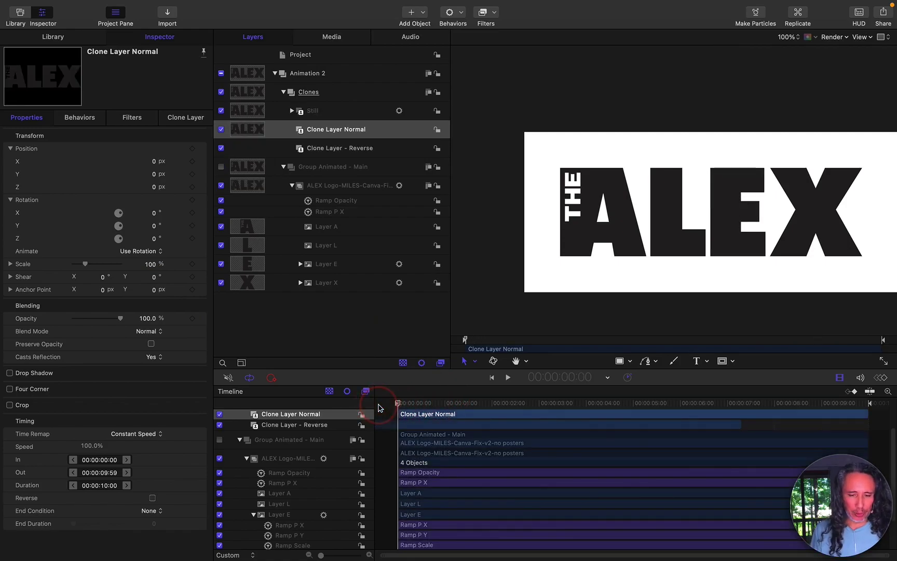
pyautogui.press('space')
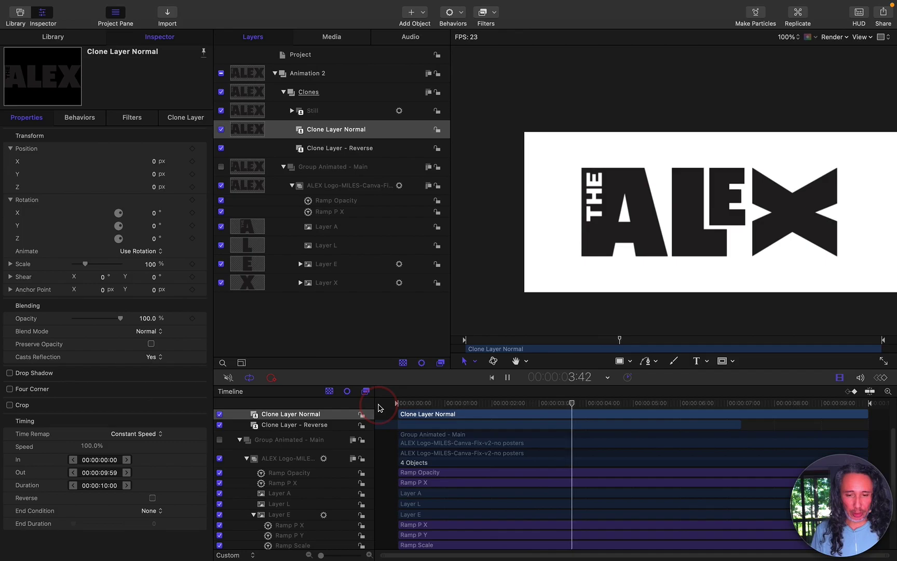
pyautogui.press('space')
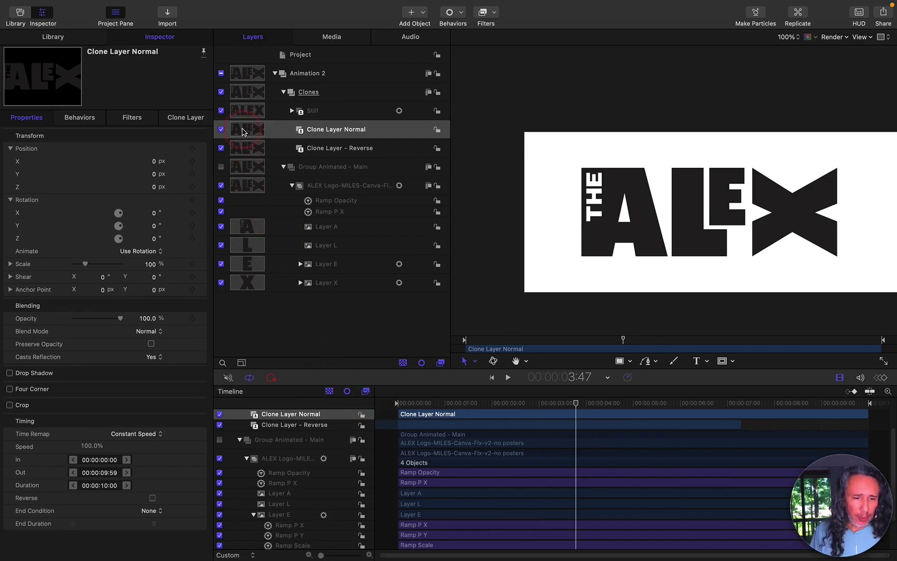
# - Switch off the Clones group so the canvas shows a blank white frame
pyautogui.click(226, 99)
# - Hide the Clones group, show Group Animated - Main, and scrub back to about 3:08
pyautogui.click(222, 92)
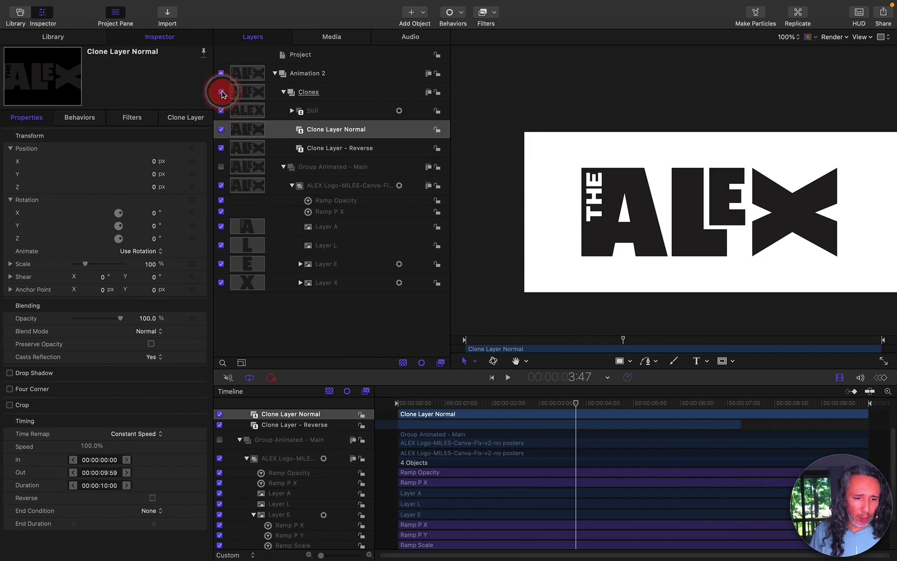
pyautogui.click(222, 168)
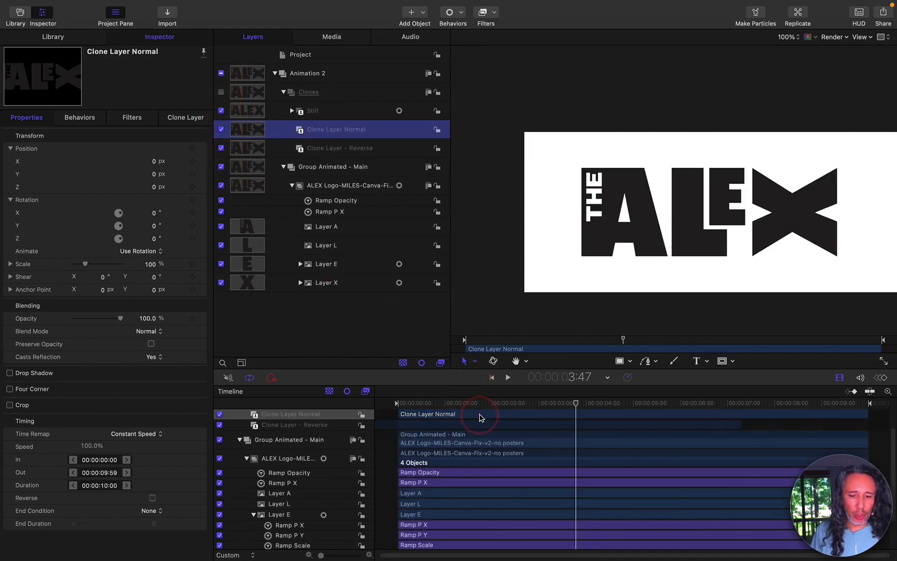
pyautogui.moveTo(486, 408)
pyautogui.mouseDown()
pyautogui.moveTo(481, 400)
pyautogui.moveTo(381, 407)
pyautogui.moveTo(509, 396)
pyautogui.moveTo(610, 405)
pyautogui.moveTo(605, 397)
pyautogui.moveTo(527, 411)
pyautogui.moveTo(605, 405)
pyautogui.moveTo(526, 396)
pyautogui.mouseUp()
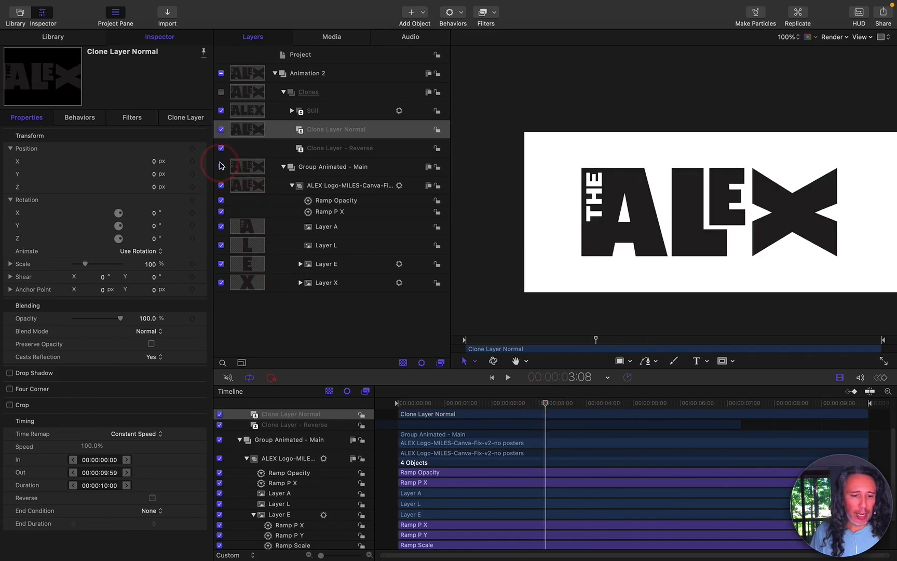
# - Select letter Layers A through X and view their context menu without changing anything
pyautogui.click(333, 169)
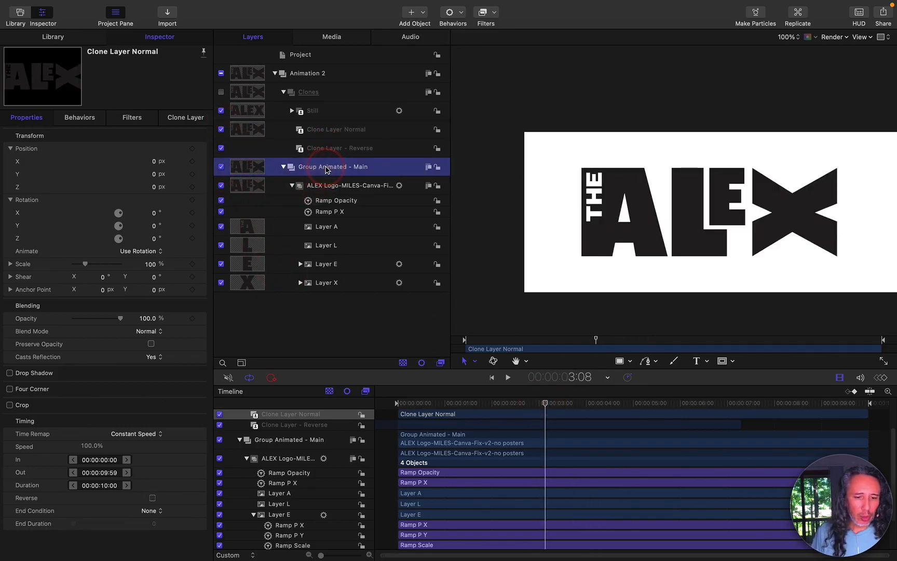
pyautogui.click(322, 229)
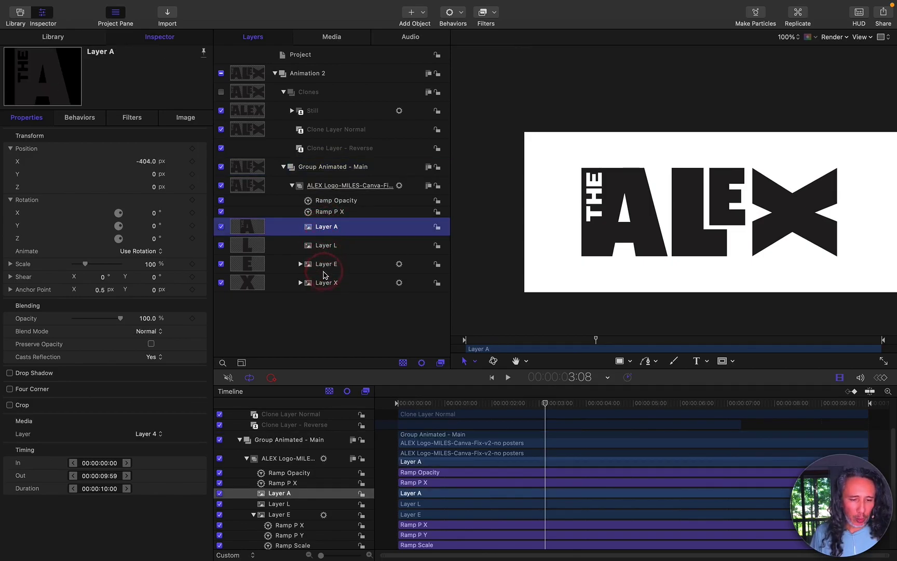
pyautogui.click(323, 283)
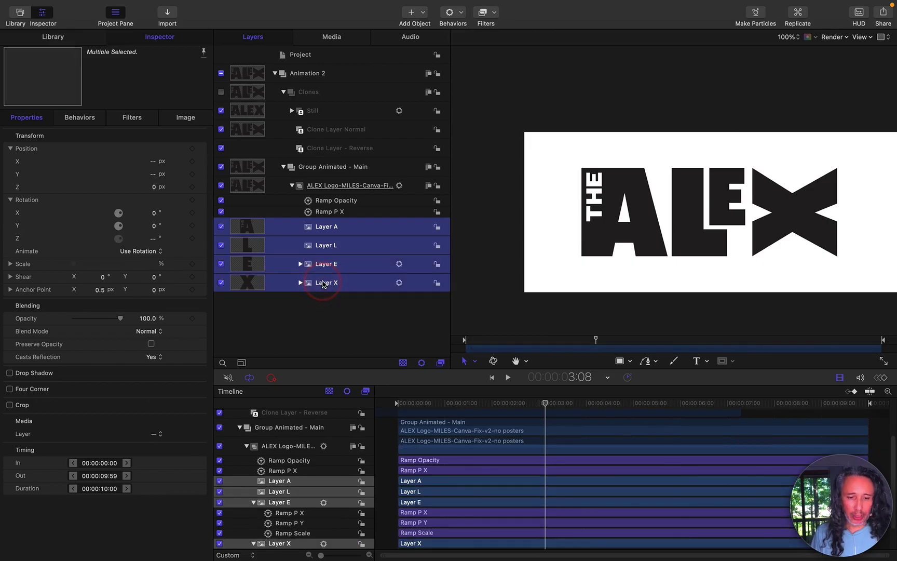
pyautogui.rightClick(323, 284)
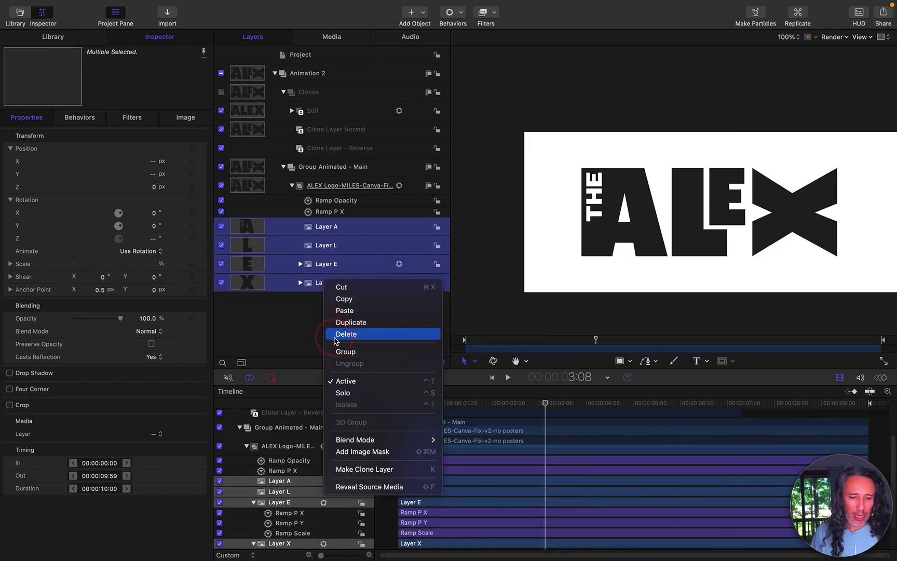
pyautogui.click(290, 315)
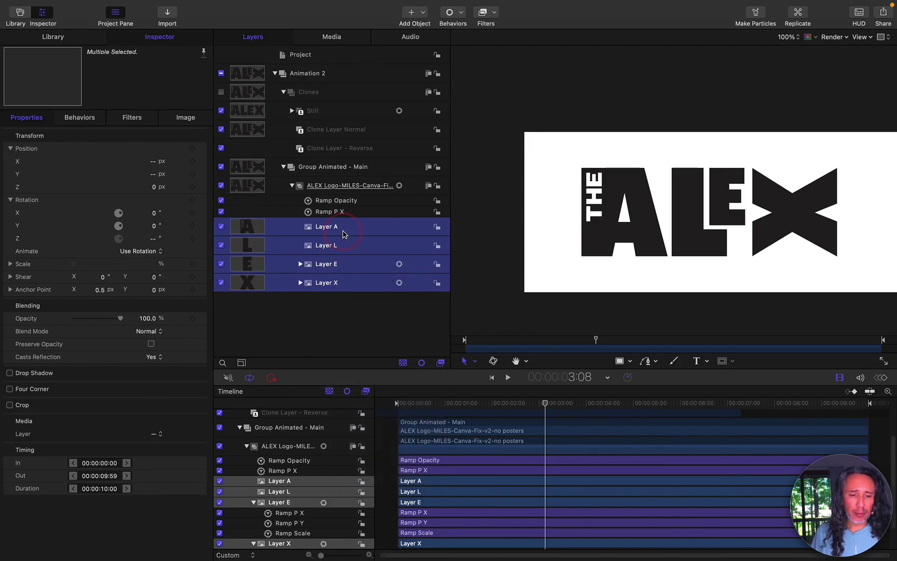
# - Select the ALEX Logo group, then Group Animated - Main, and view its context menu
pyautogui.click(338, 186)
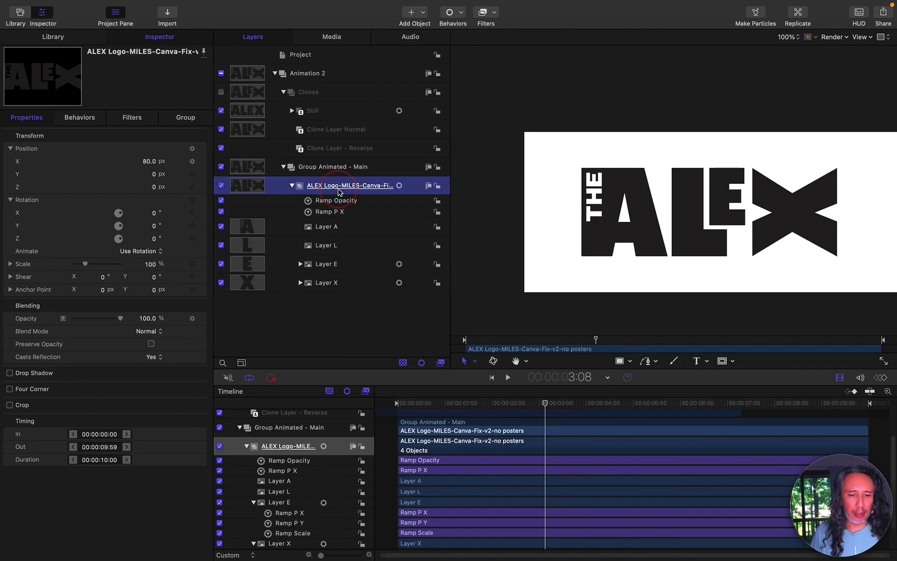
pyautogui.click(313, 171)
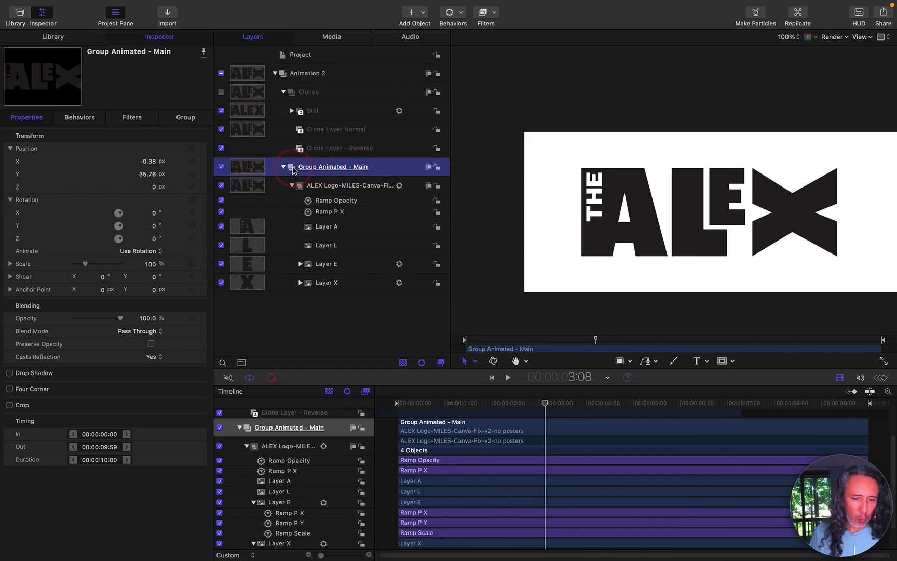
pyautogui.rightClick(294, 170)
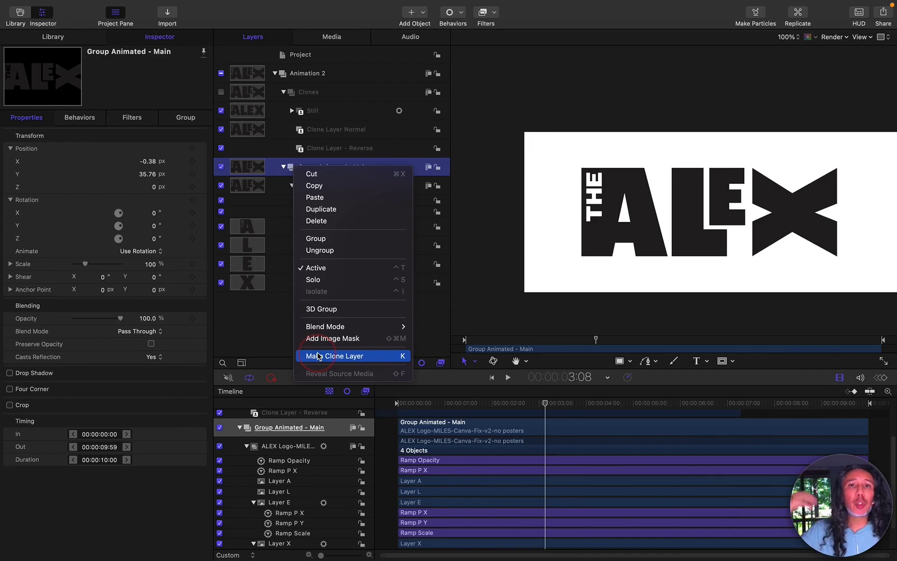
pyautogui.click(267, 327)
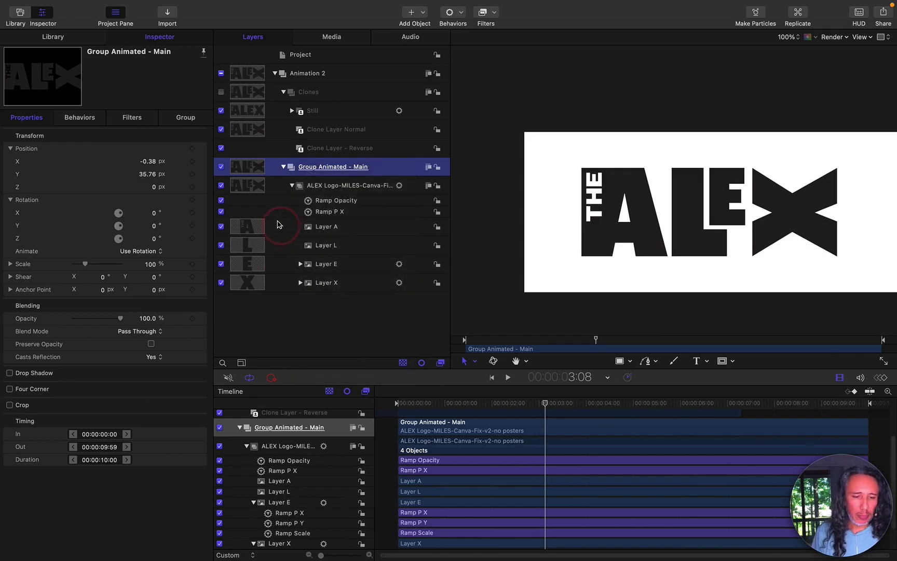
pyautogui.click(222, 171)
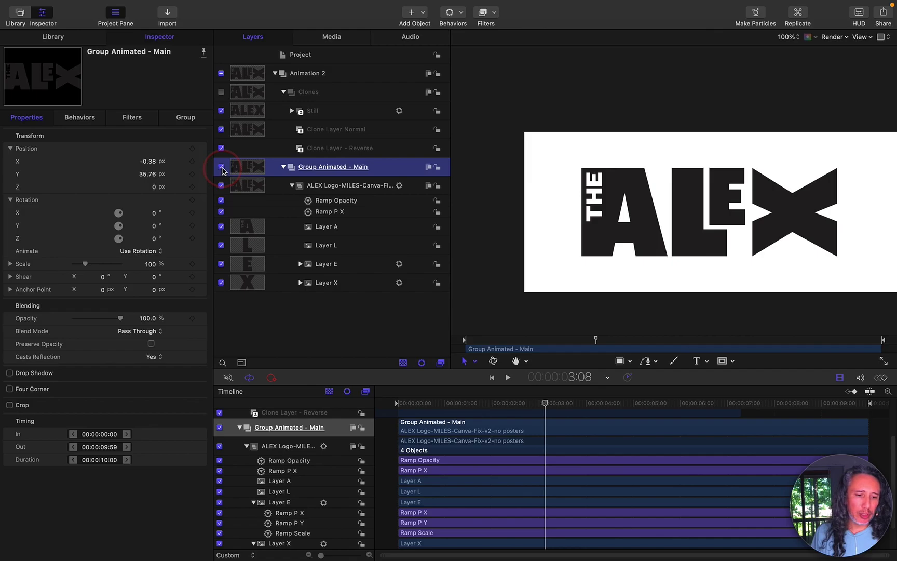
pyautogui.click(223, 170)
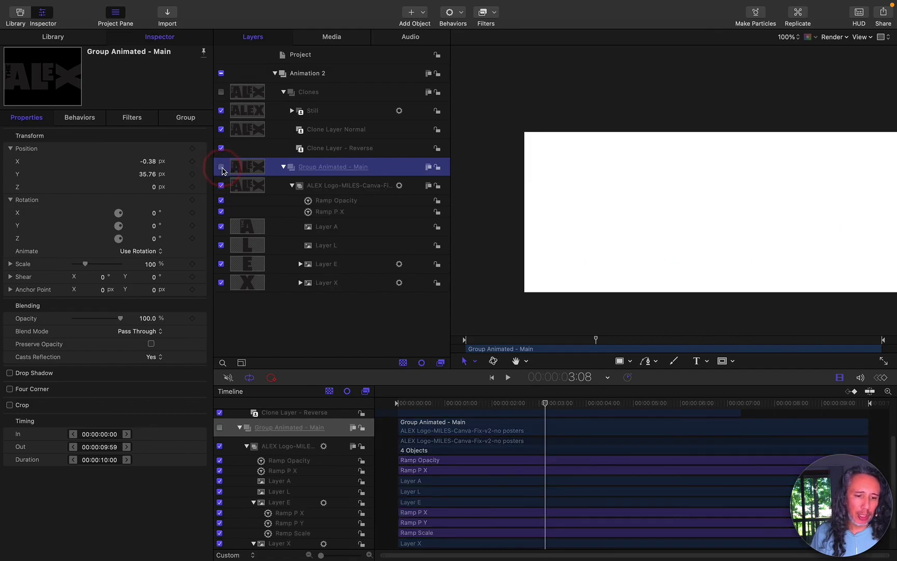
pyautogui.click(525, 403)
pyautogui.moveTo(526, 403); pyautogui.dragTo(544, 403)
pyautogui.click(346, 323)
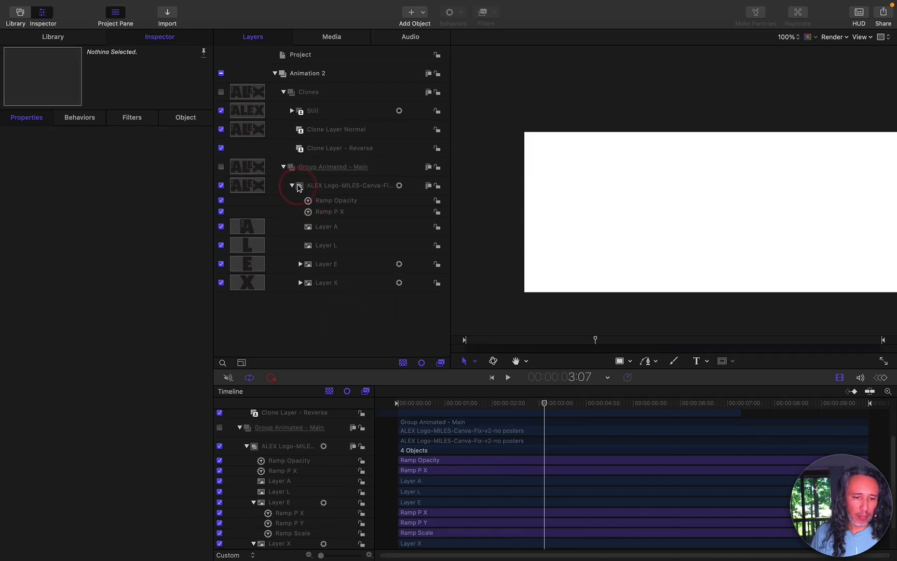
pyautogui.click(290, 166)
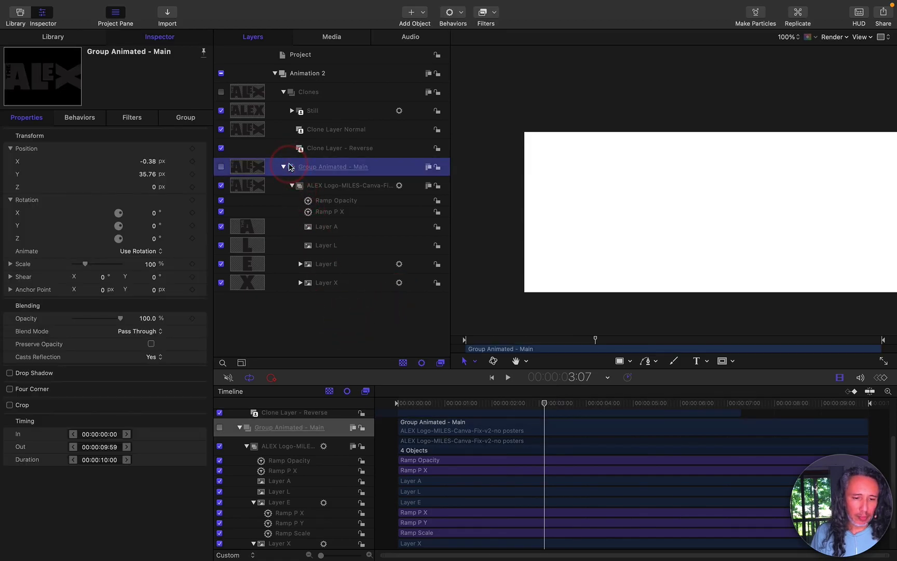
pyautogui.click(291, 166)
pyautogui.click(291, 166)
pyautogui.click(221, 167)
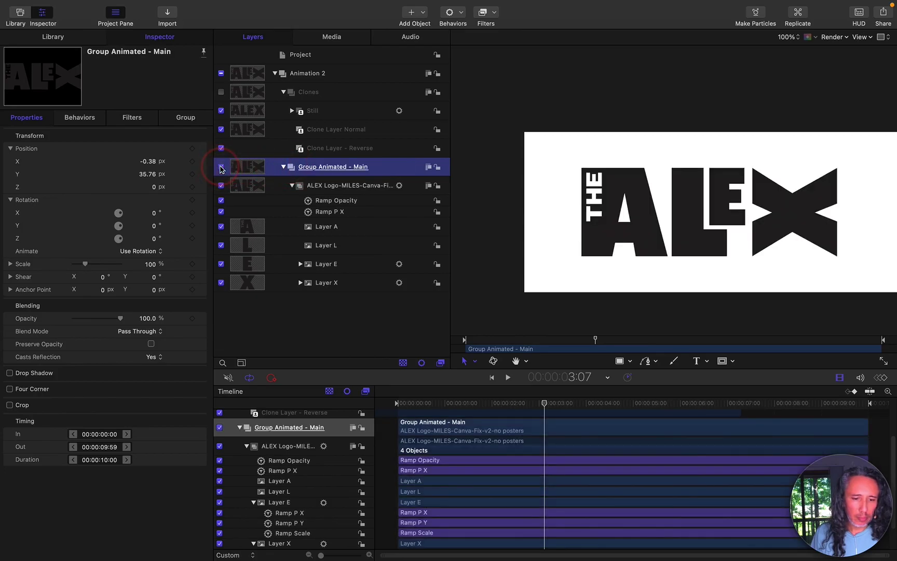
pyautogui.click(306, 134)
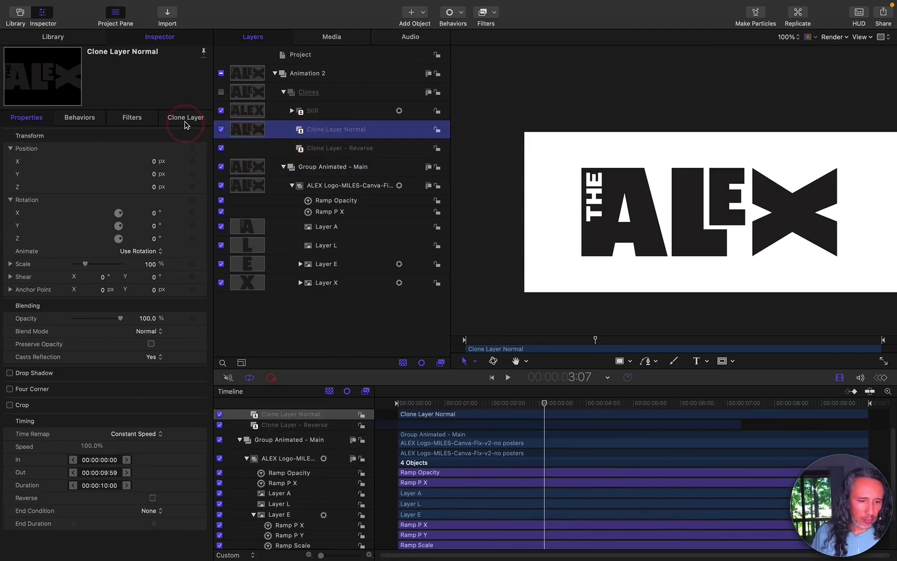
# - Check the normal clone's source, then hide Group Animated - Main and re-enable the Clones group
pyautogui.click(185, 118)
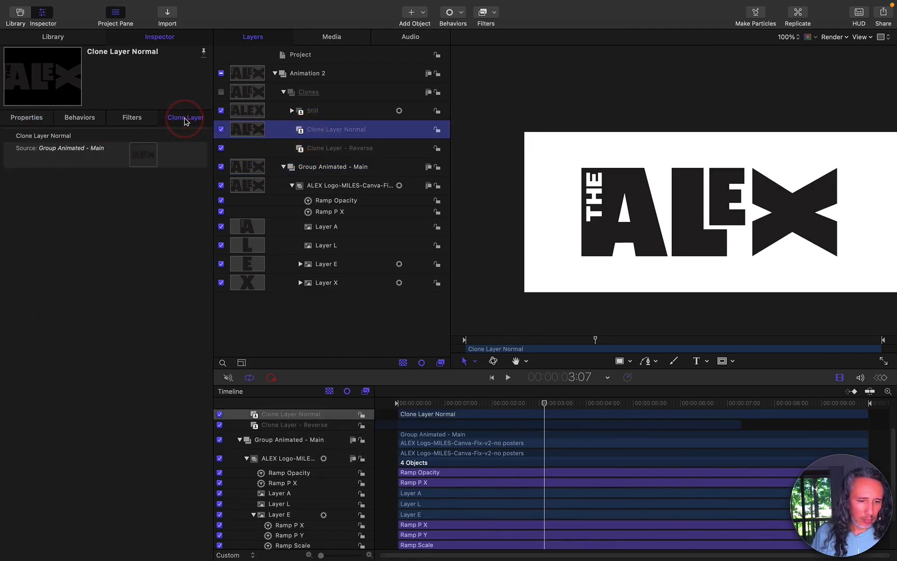
pyautogui.click(310, 167)
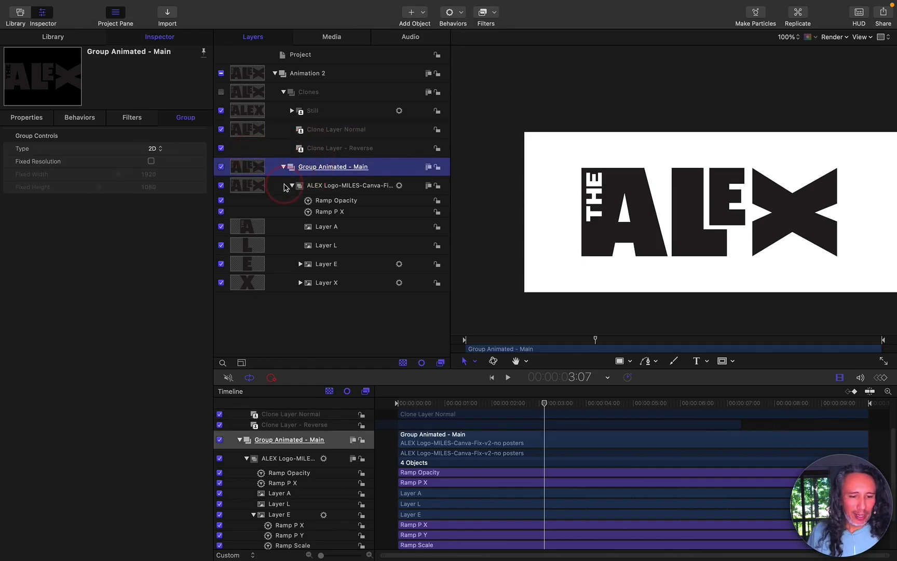
pyautogui.click(221, 167)
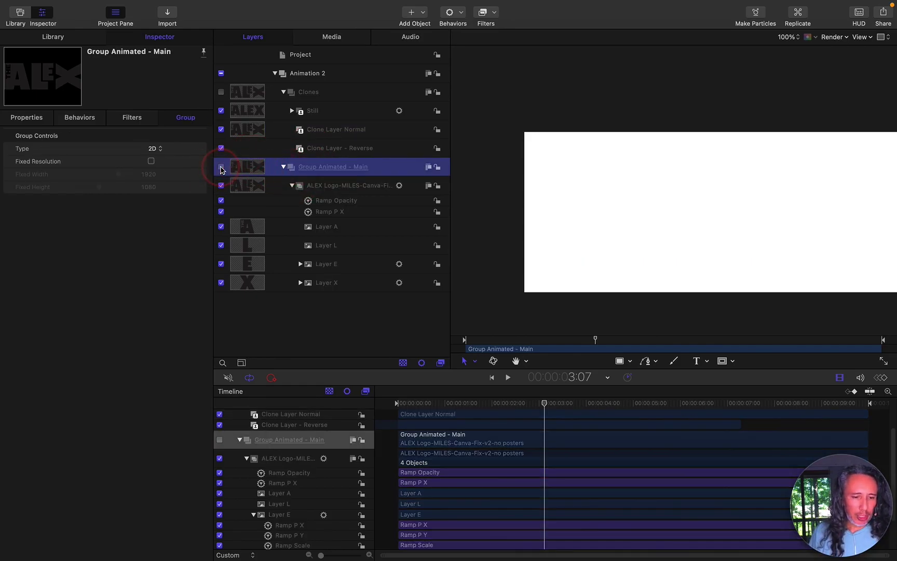
pyautogui.click(300, 93)
pyautogui.click(221, 92)
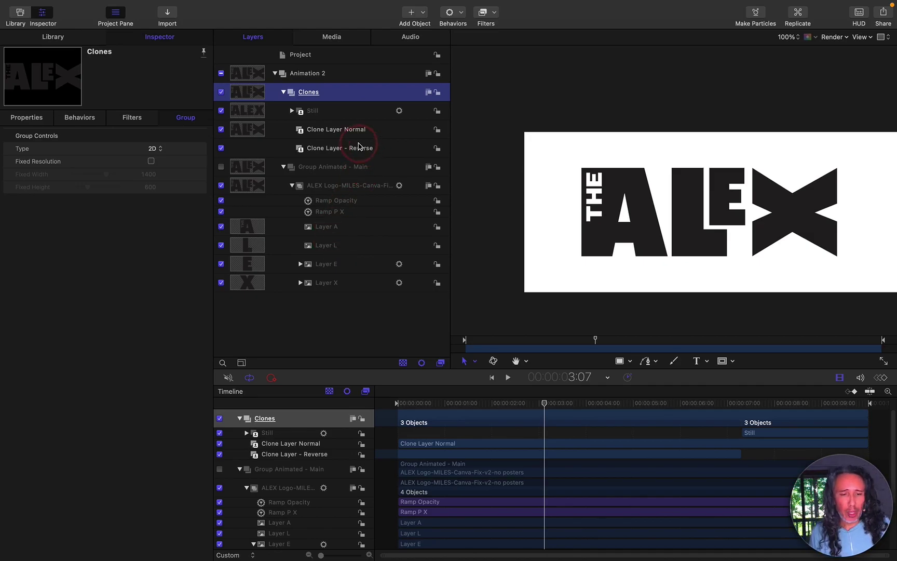
# - Select Clone Layer Normal and preview the animation between 3:07 and 4:08
pyautogui.click(332, 170)
pyautogui.rightClick(332, 168)
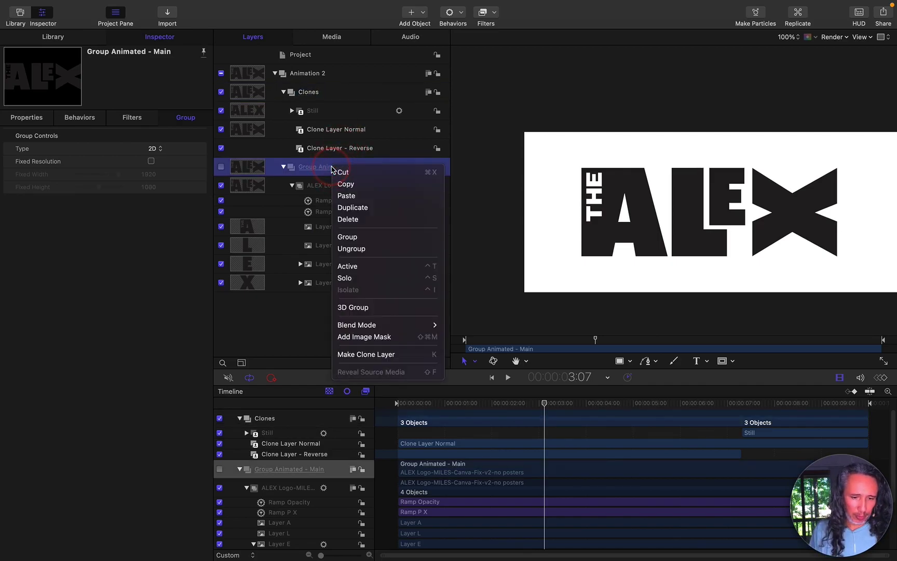
pyautogui.click(301, 344)
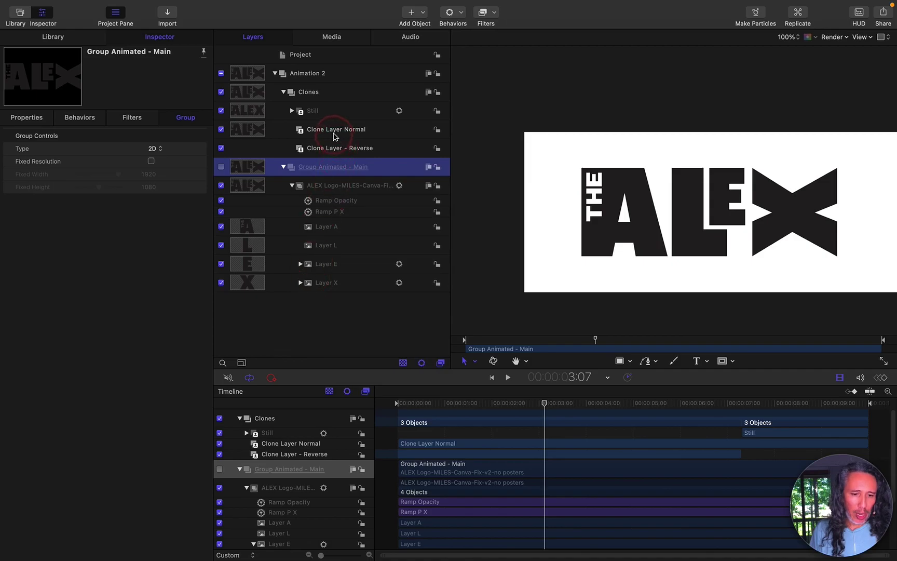
pyautogui.click(335, 133)
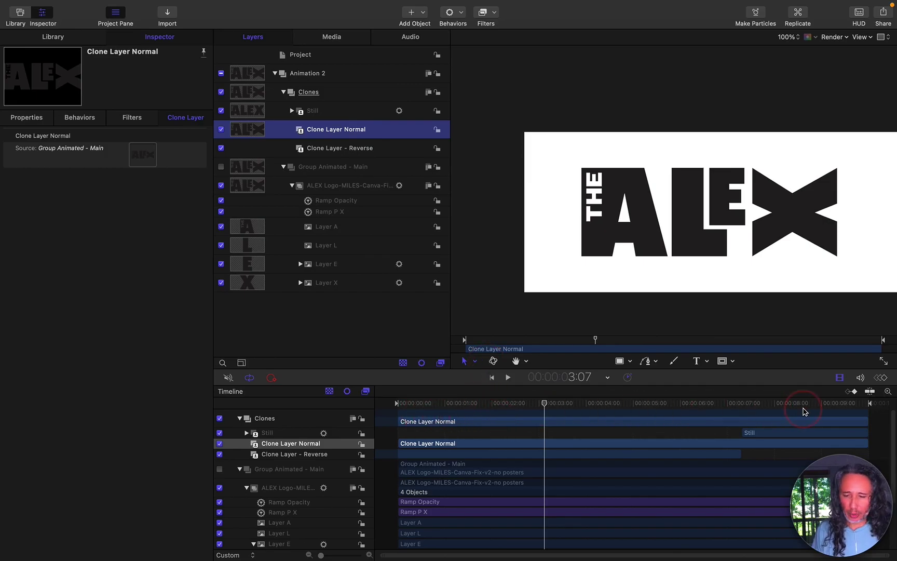
pyautogui.moveTo(505, 408); pyautogui.dragTo(539, 408)
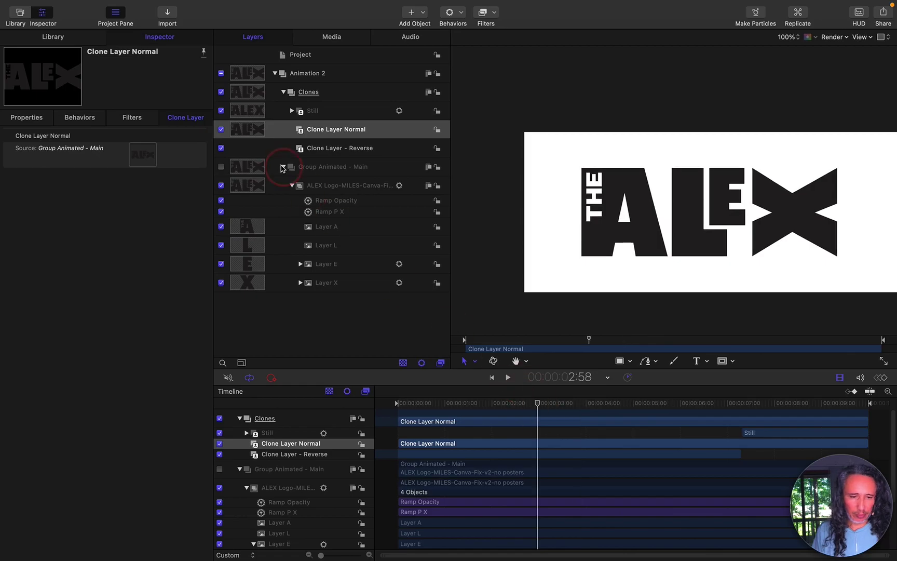
# - Turn off Clone Layer - Reverse and Still, then preview the normal clone alone
pyautogui.click(220, 148)
pyautogui.click(221, 111)
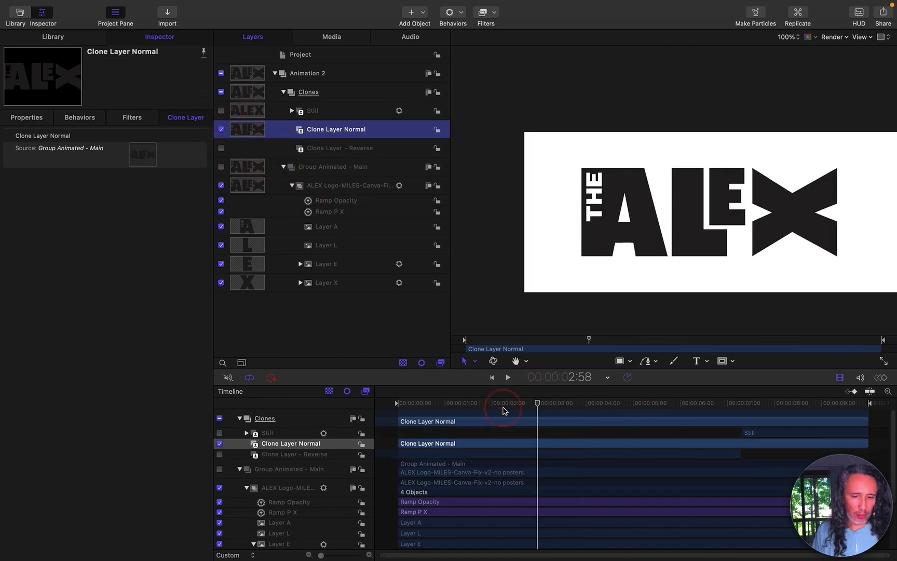
pyautogui.moveTo(541, 408); pyautogui.dragTo(596, 406)
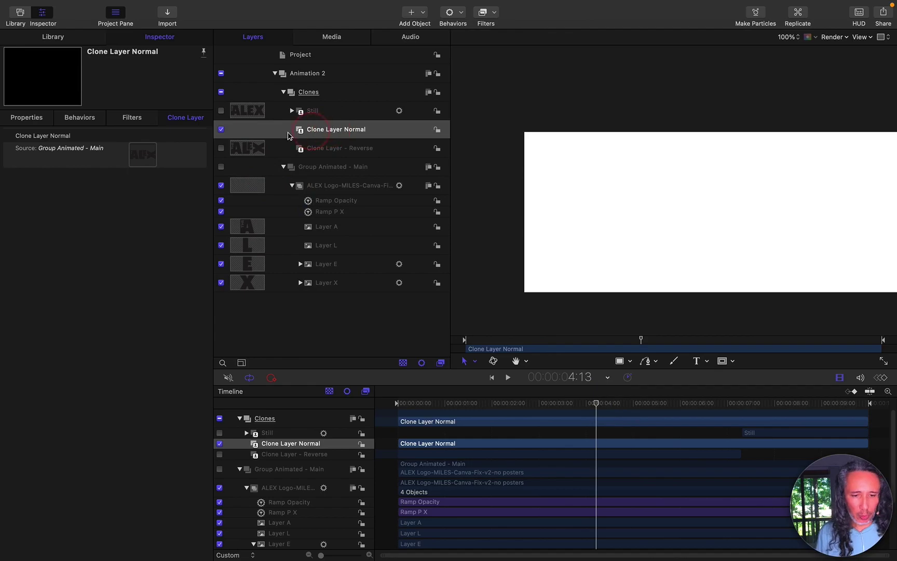
# - Re-enable Clone Layer - Reverse and show its Timing properties in the Inspector
pyautogui.click(321, 150)
pyautogui.click(221, 148)
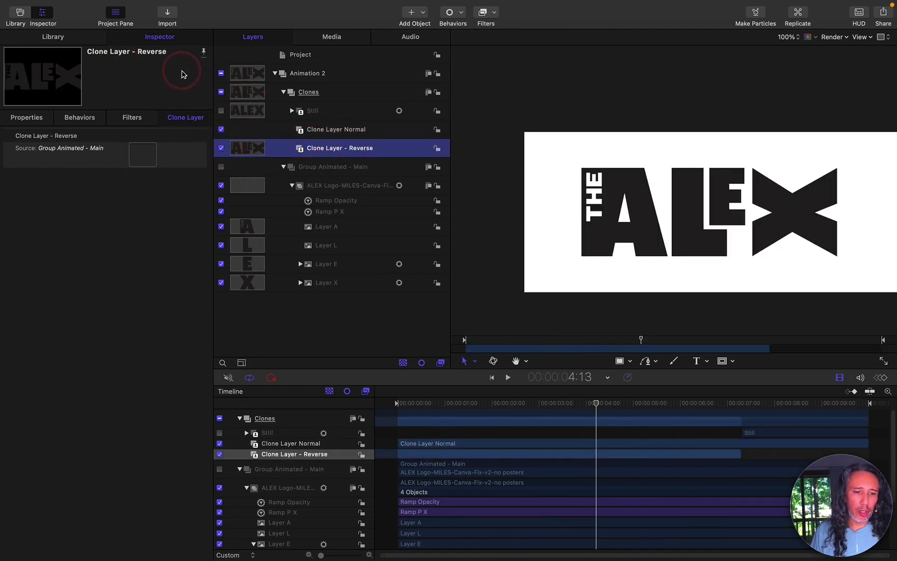
pyautogui.click(41, 121)
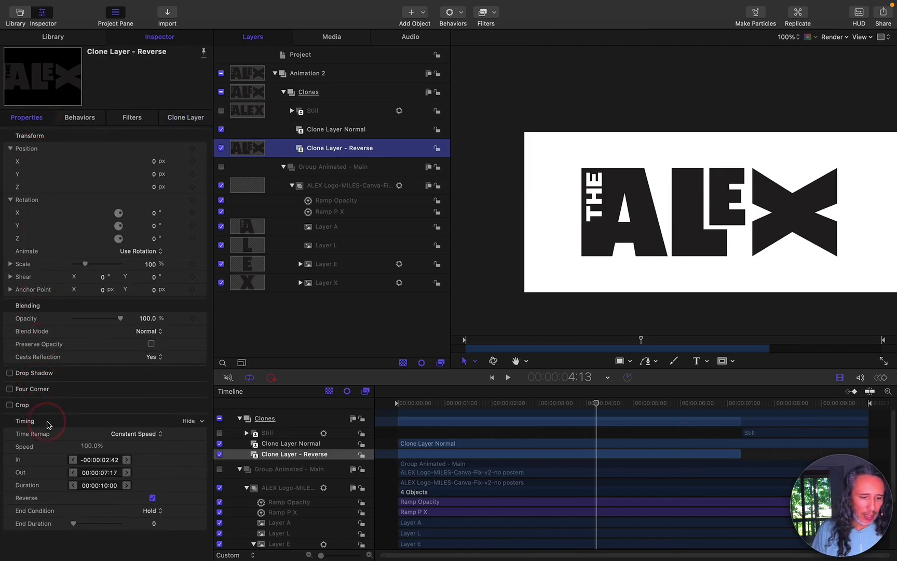
pyautogui.click(161, 38)
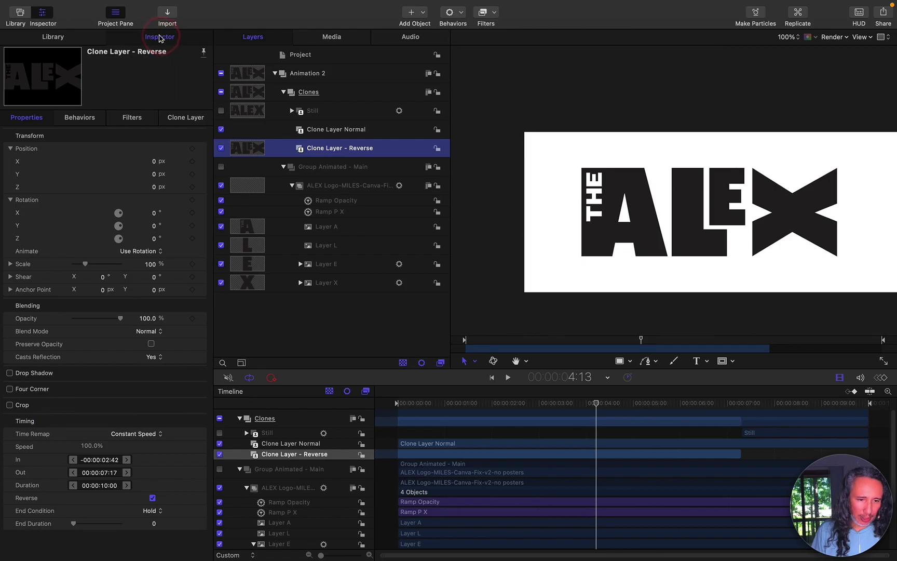
pyautogui.click(32, 117)
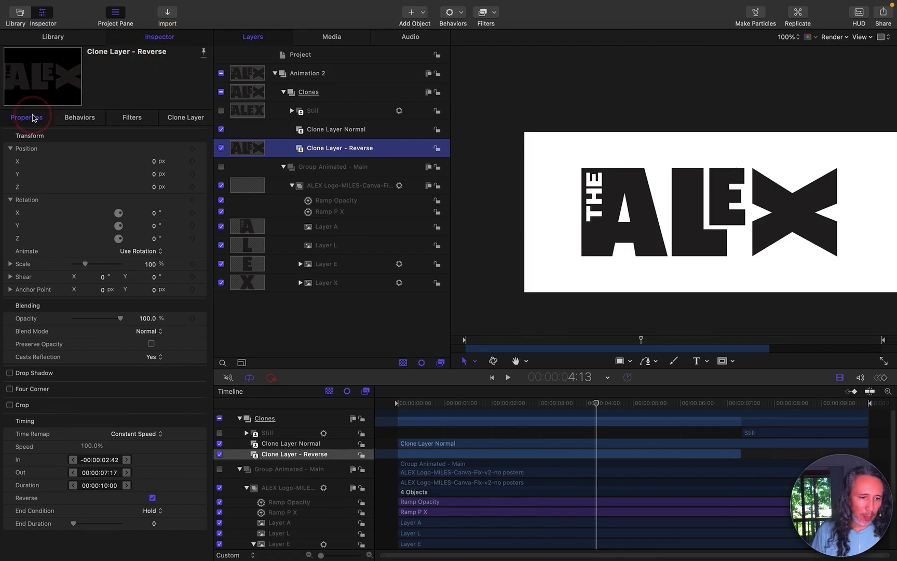
pyautogui.click(26, 423)
pyautogui.click(28, 423)
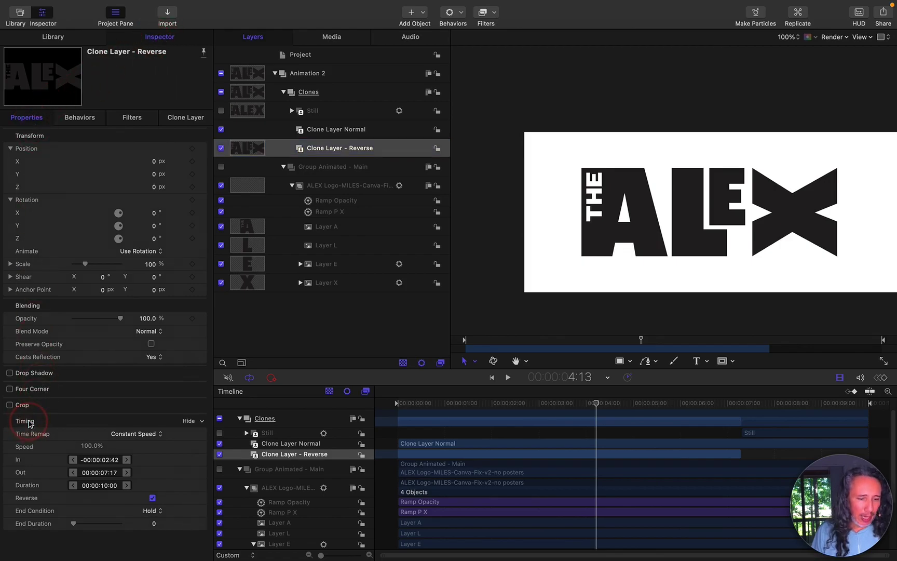
# - Toggle the clone's Reverse timing off and back on, previewing around the four-second mark
pyautogui.click(152, 499)
pyautogui.click(152, 499)
pyautogui.moveTo(595, 404)
pyautogui.mouseDown()
pyautogui.moveTo(502, 403)
pyautogui.moveTo(540, 403)
pyautogui.mouseUp()
pyautogui.click(501, 454)
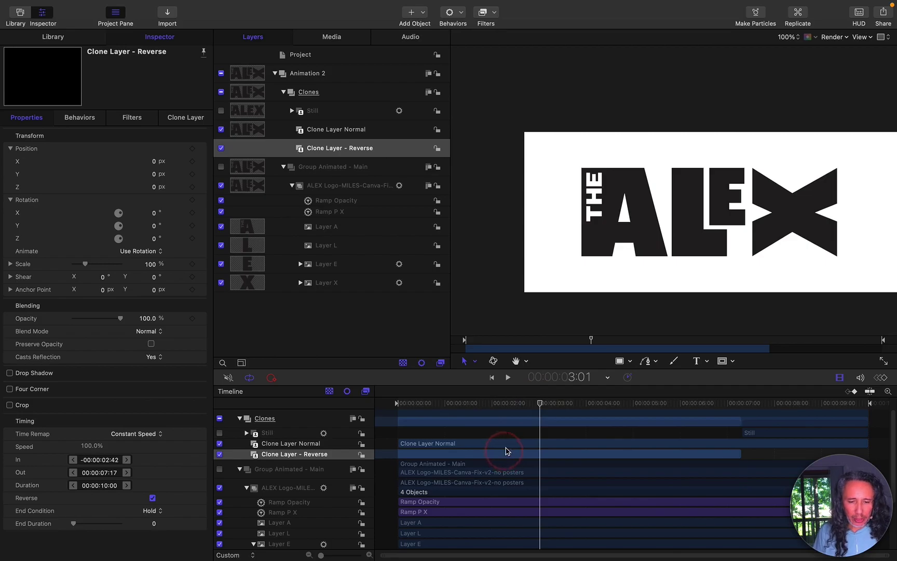
pyautogui.moveTo(542, 406)
pyautogui.mouseDown()
pyautogui.moveTo(511, 403)
pyautogui.moveTo(663, 393)
pyautogui.moveTo(743, 403)
pyautogui.moveTo(586, 415)
pyautogui.moveTo(609, 414)
pyautogui.mouseUp()
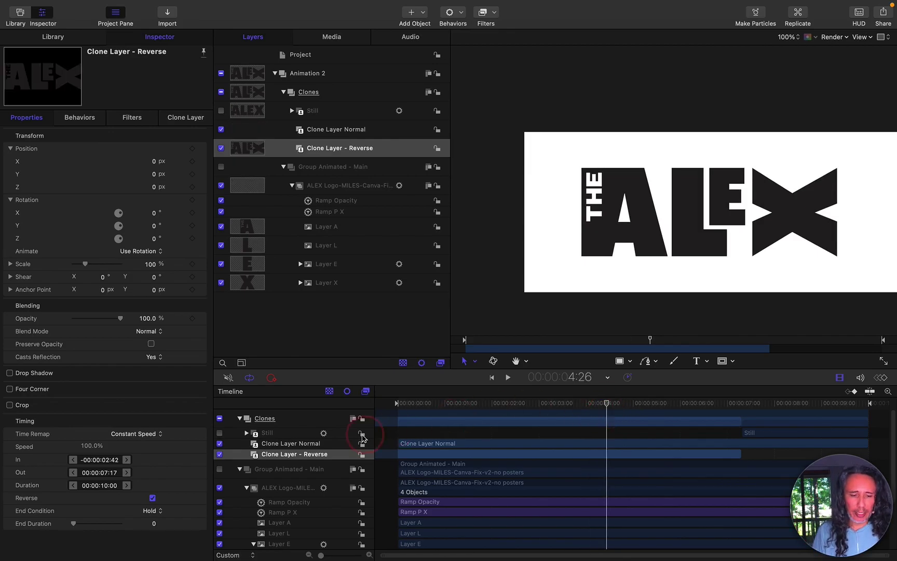
# - Set the Still clone's Speed to 0.1% in the Inspector Timing section
pyautogui.click(309, 444)
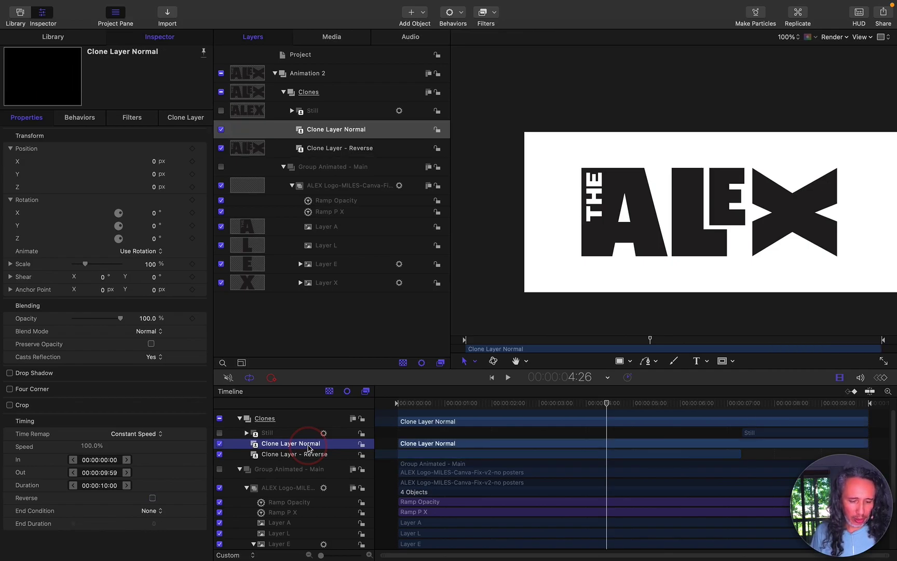
pyautogui.rightClick(308, 447)
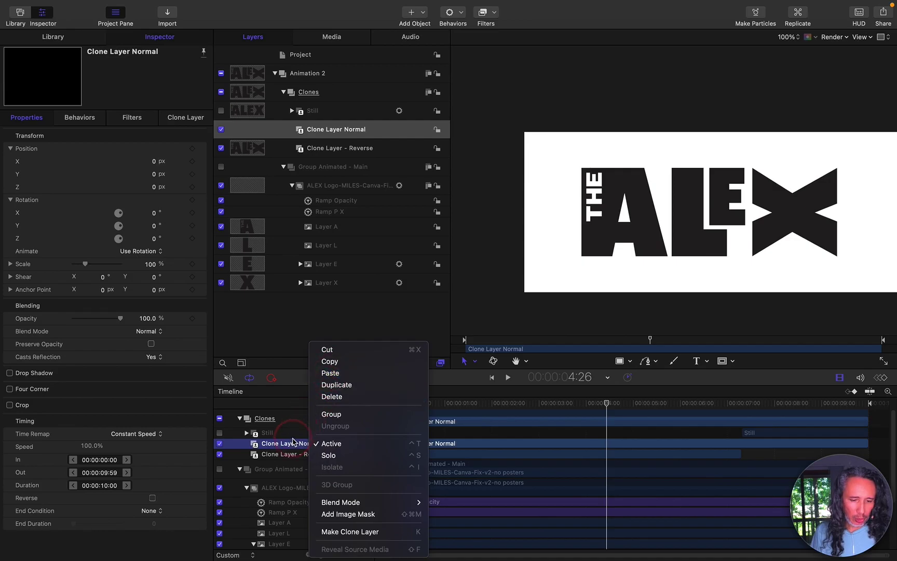
pyautogui.click(294, 442)
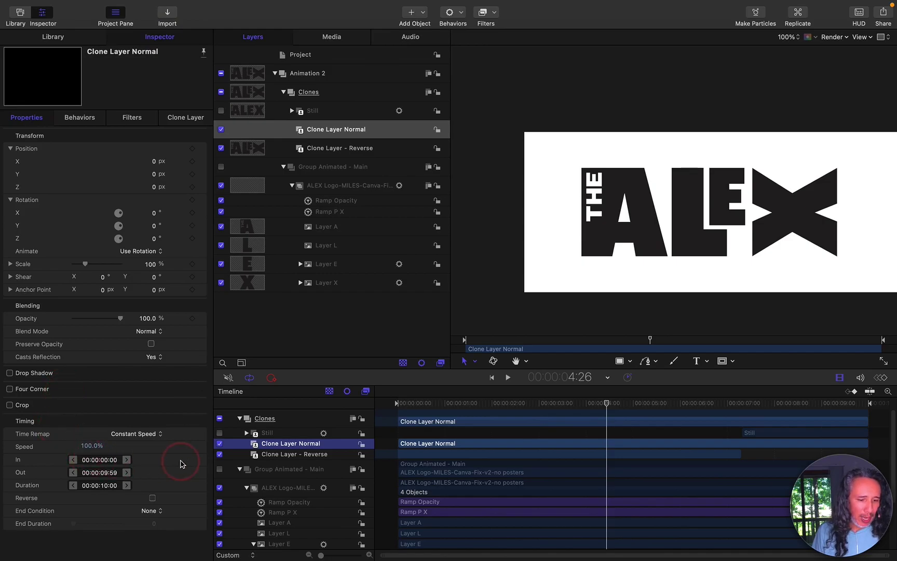
pyautogui.click(271, 434)
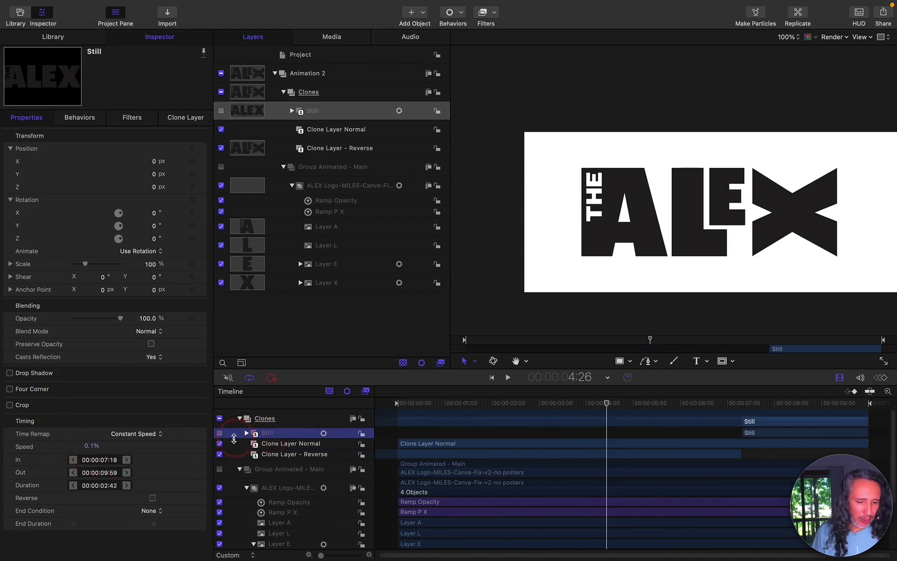
pyautogui.click(113, 451)
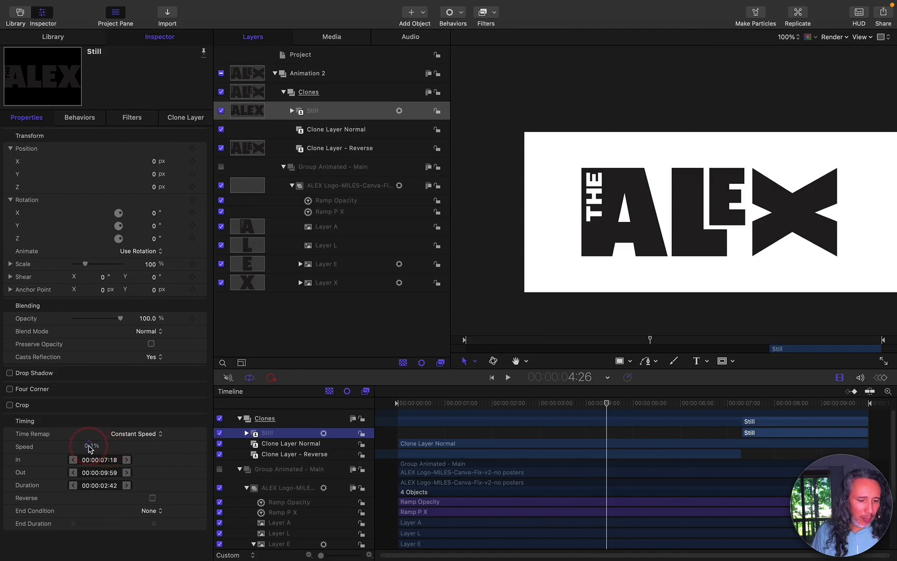
pyautogui.click(89, 448)
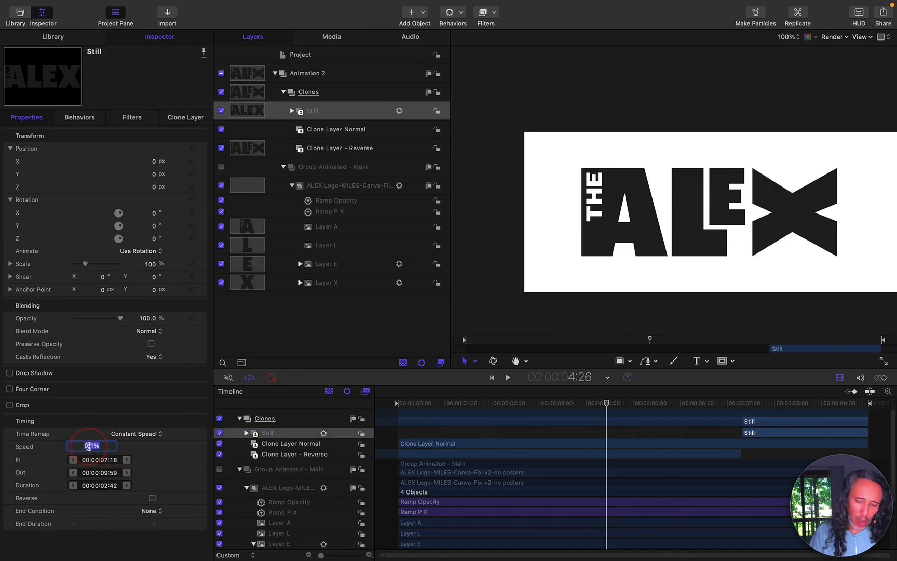
pyautogui.write('0')
pyautogui.press('Return')
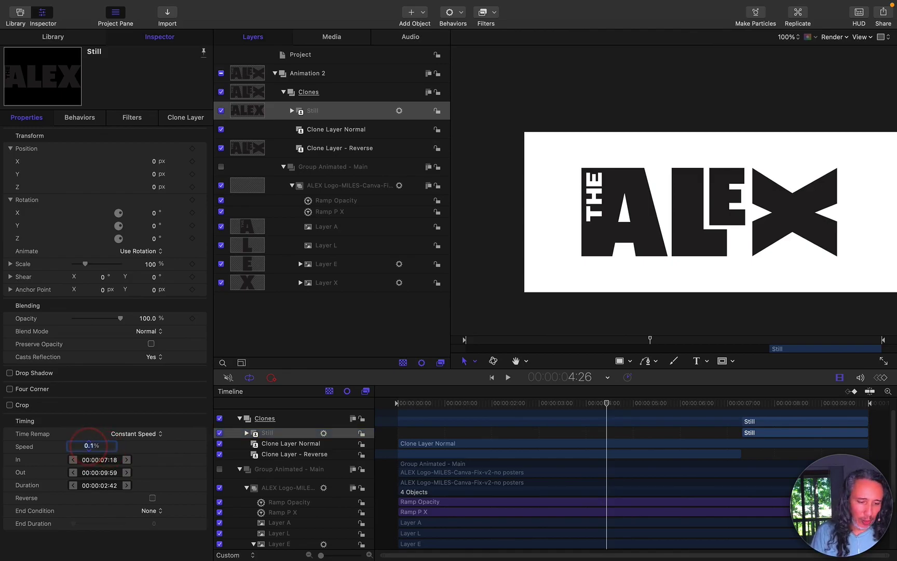
# - Scrub the timeline to confirm the logo holds from 7:18 to the end
pyautogui.click(764, 403)
pyautogui.moveTo(765, 404); pyautogui.dragTo(797, 403)
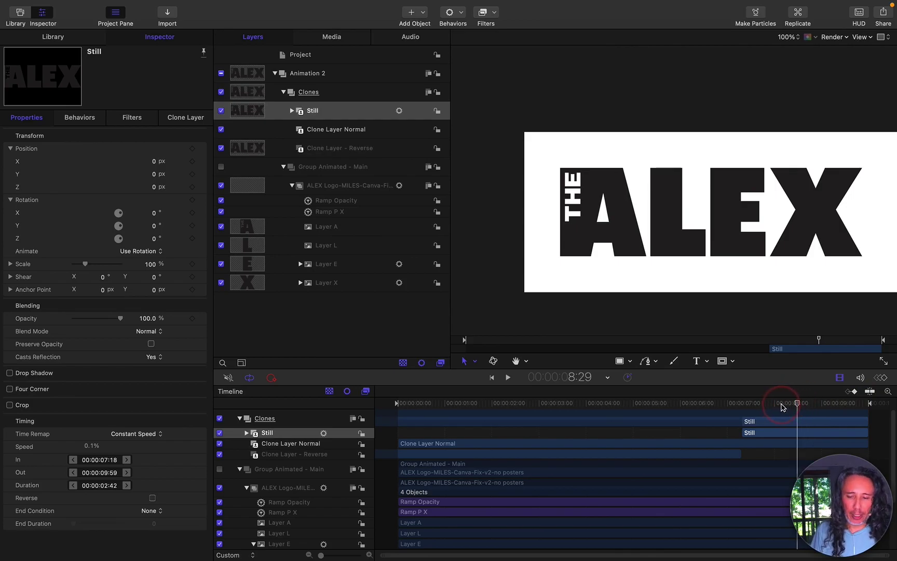
pyautogui.moveTo(783, 407); pyautogui.dragTo(411, 406)
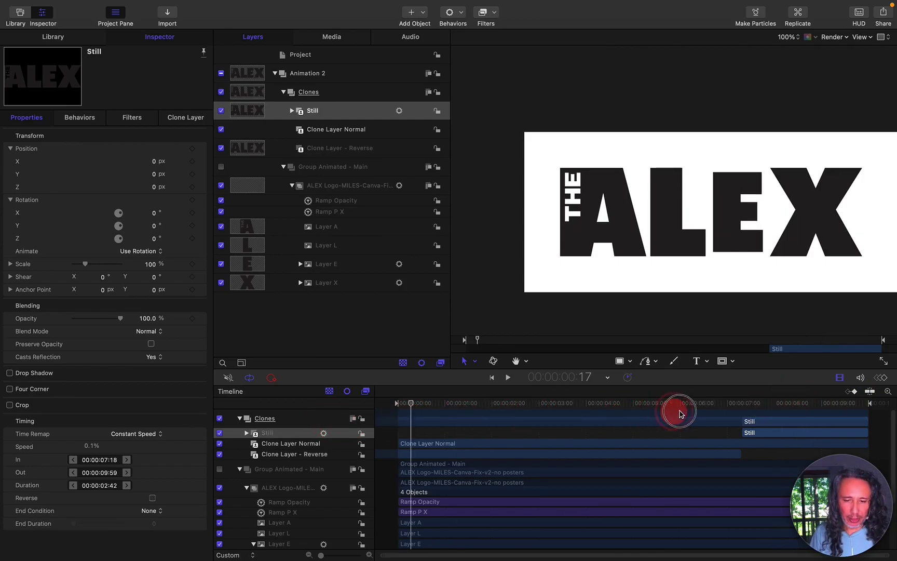
pyautogui.moveTo(680, 413); pyautogui.dragTo(873, 402)
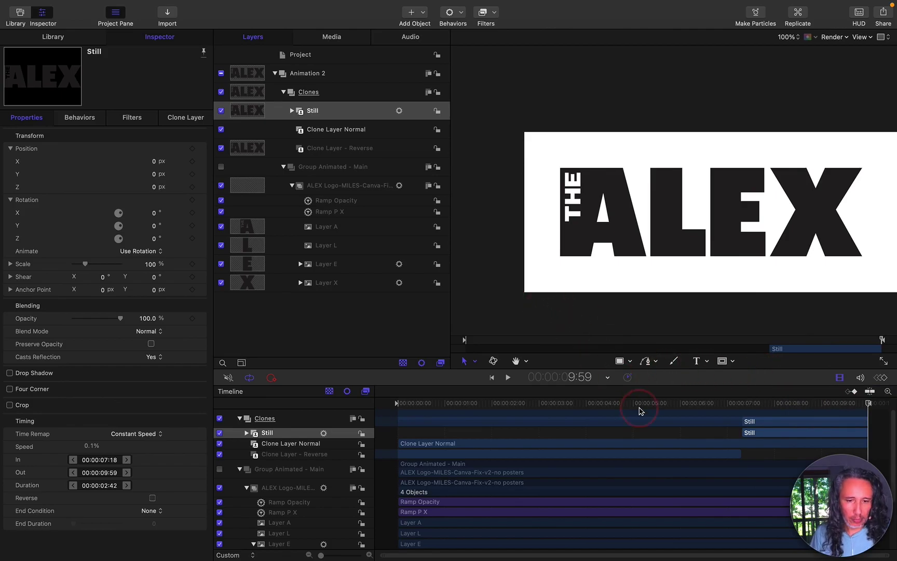
pyautogui.moveTo(764, 407)
pyautogui.mouseDown()
pyautogui.moveTo(722, 408)
pyautogui.moveTo(767, 402)
pyautogui.mouseUp()
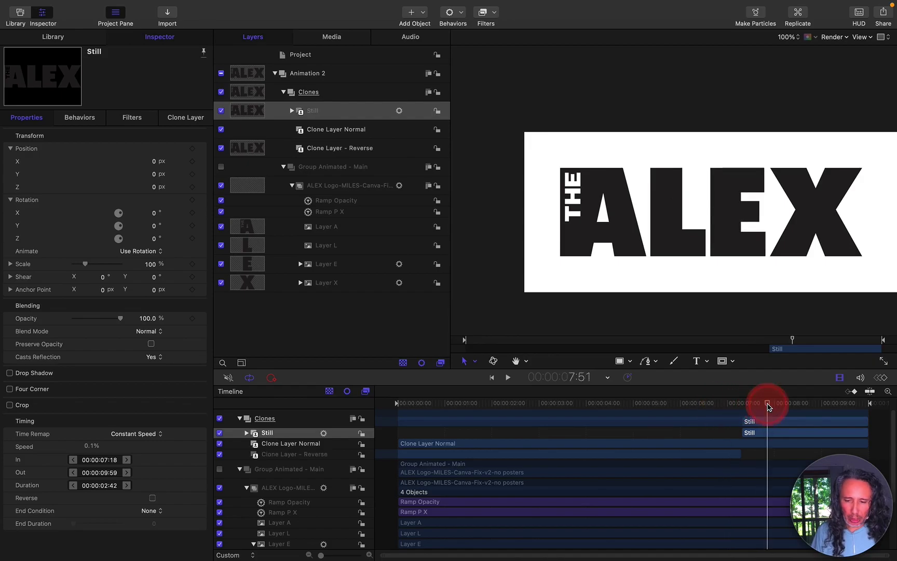
# - Select Clones, scrub back near the start, and open Layer X's rotation Ramp behaviour
pyautogui.click(309, 92)
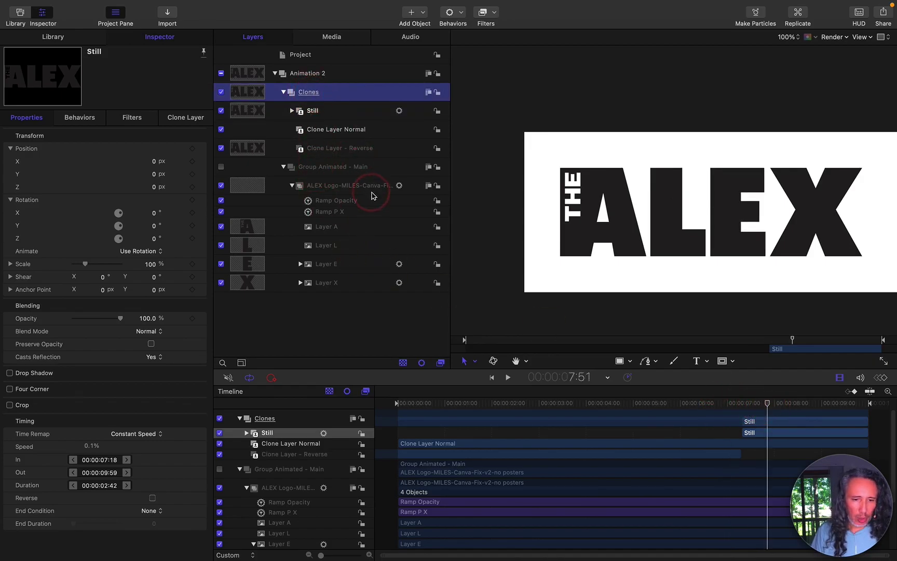
pyautogui.moveTo(768, 403); pyautogui.dragTo(694, 400)
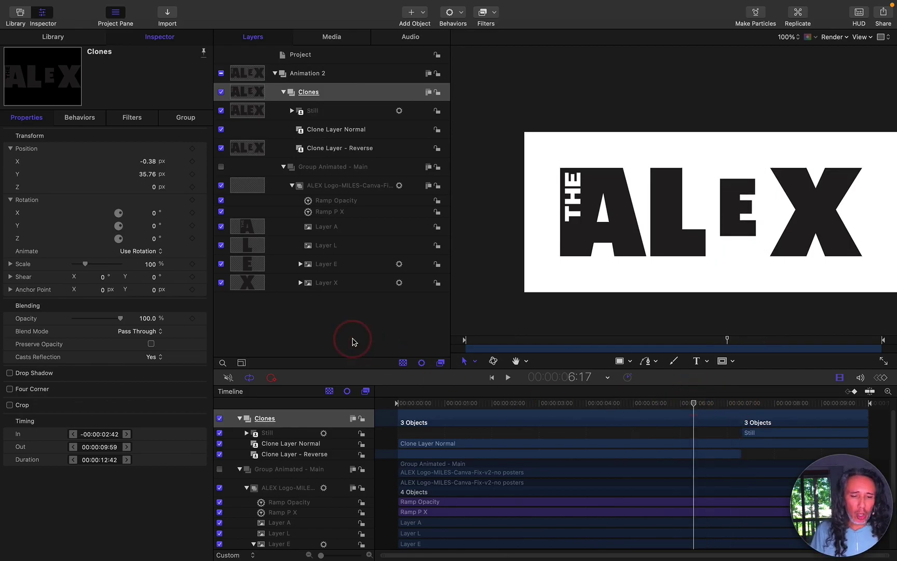
pyautogui.click(418, 404)
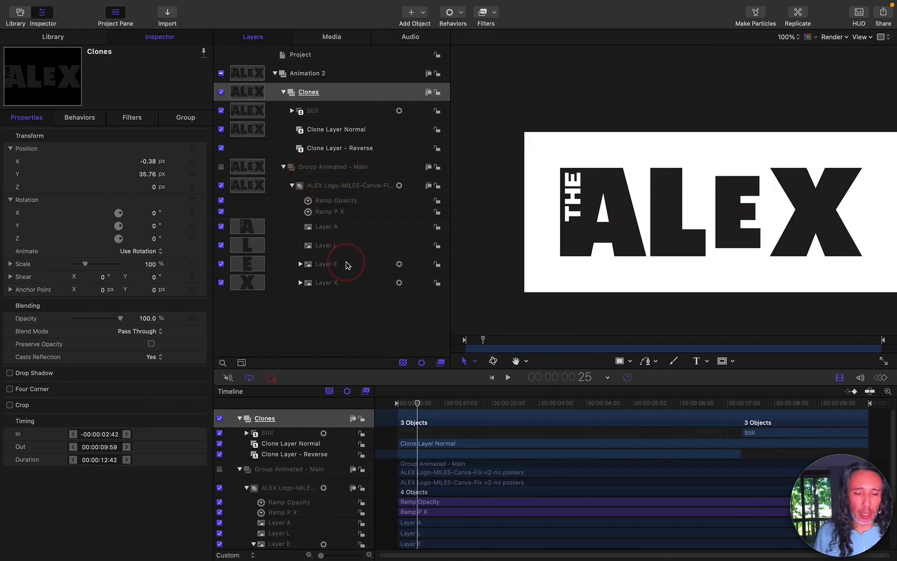
pyautogui.click(300, 283)
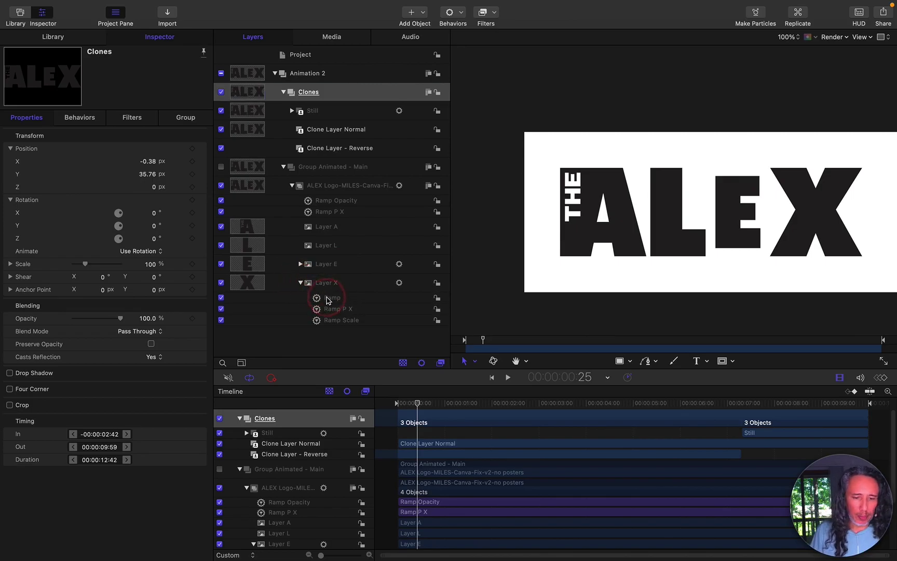
pyautogui.click(328, 298)
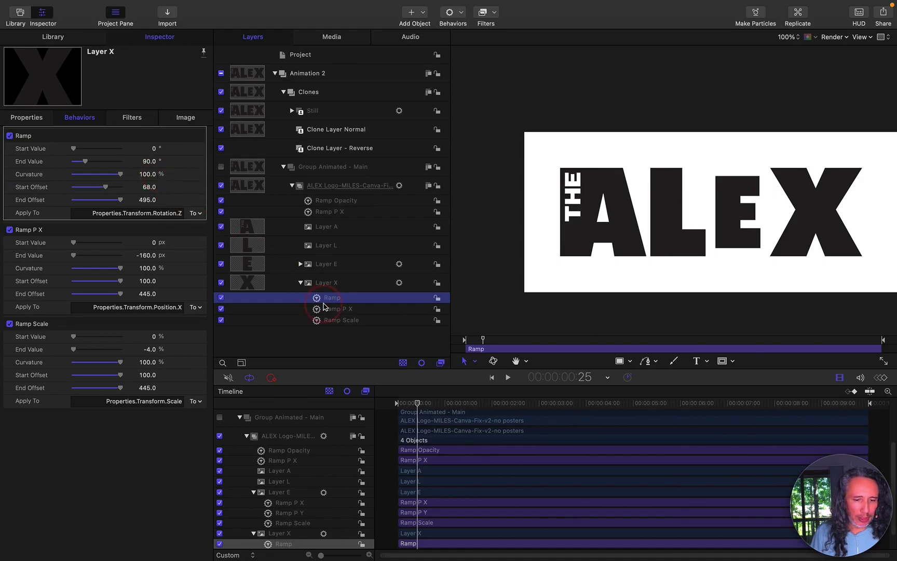
# - Raise Layer X's rotation Ramp End Value from 90° to 450° and scrub to preview the fuller spin
pyautogui.click(455, 384)
pyautogui.moveTo(444, 405); pyautogui.dragTo(464, 404)
pyautogui.click(149, 162)
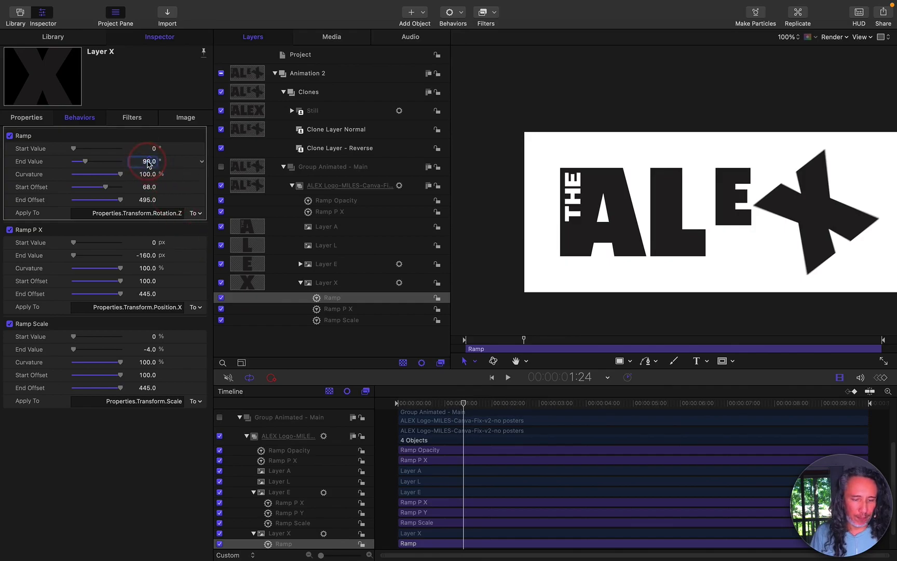
pyautogui.write('450')
pyautogui.press('Return')
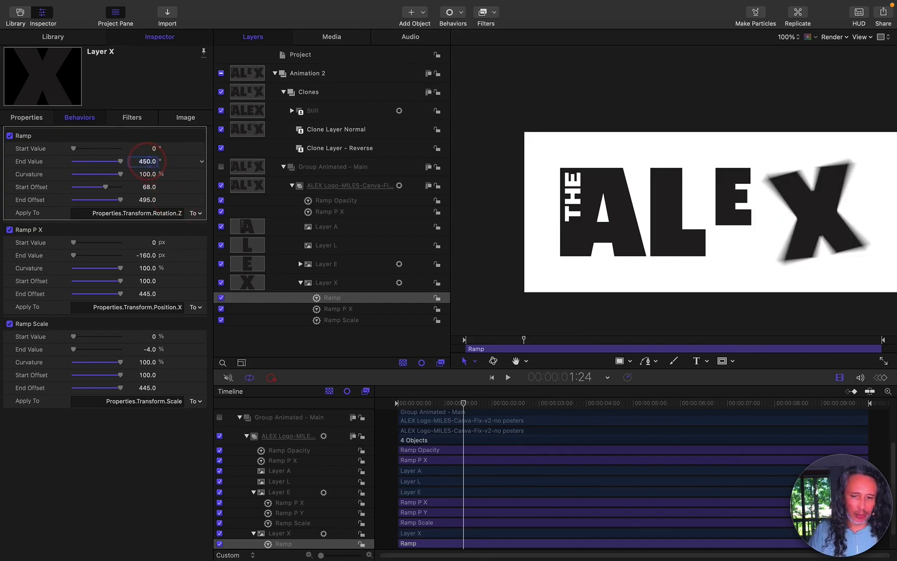
pyautogui.moveTo(461, 403); pyautogui.dragTo(488, 403)
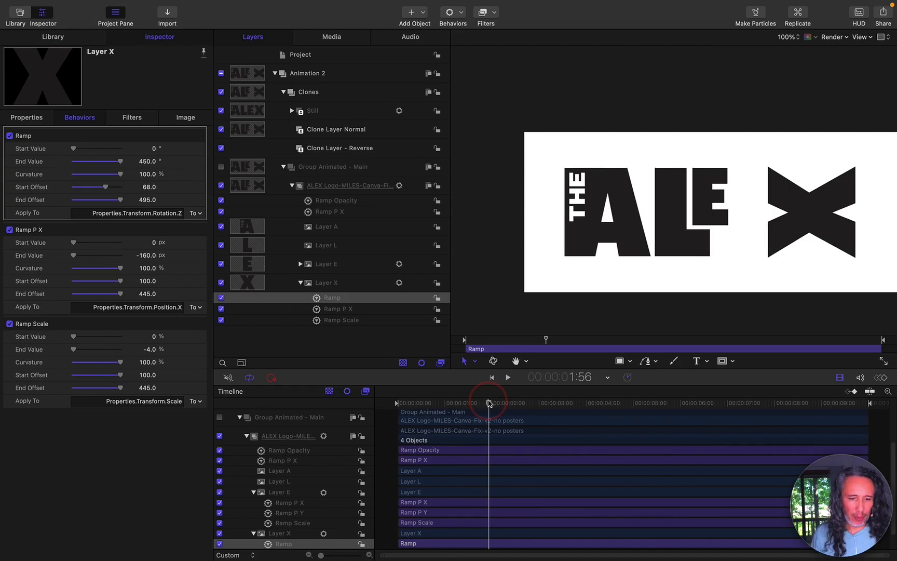
pyautogui.click(318, 266)
# - Set the End Value of Layer E's Ramp Scale to -65% and scrub to preview the smaller E
pyautogui.click(300, 264)
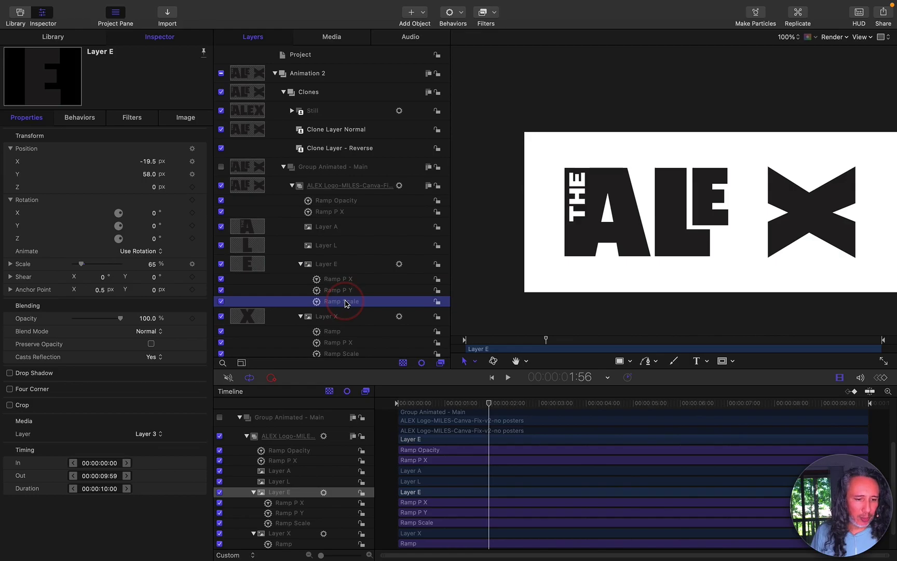
pyautogui.click(161, 337)
pyautogui.click(148, 349)
pyautogui.write('-65')
pyautogui.press('Return')
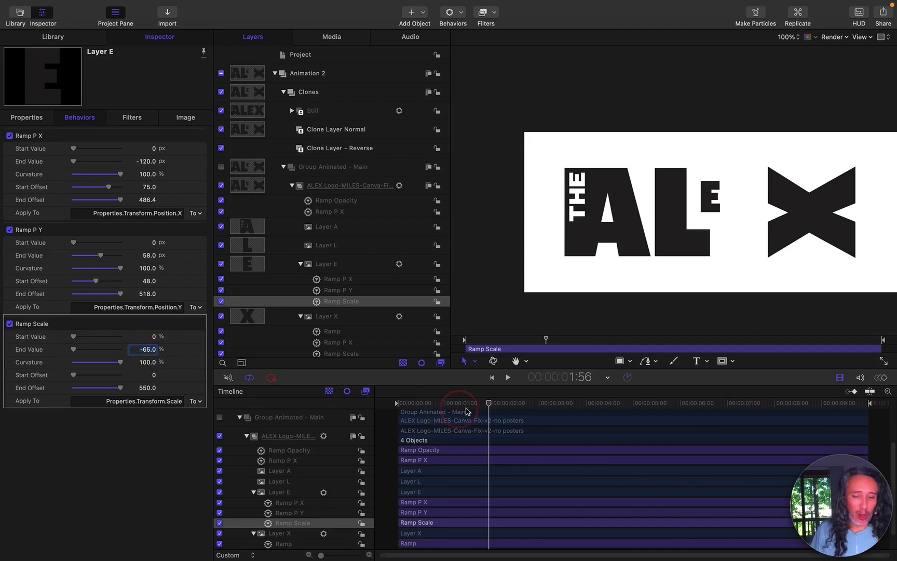
pyautogui.moveTo(489, 403)
pyautogui.mouseDown()
pyautogui.moveTo(436, 399)
pyautogui.moveTo(503, 393)
pyautogui.mouseUp()
pyautogui.click(319, 229)
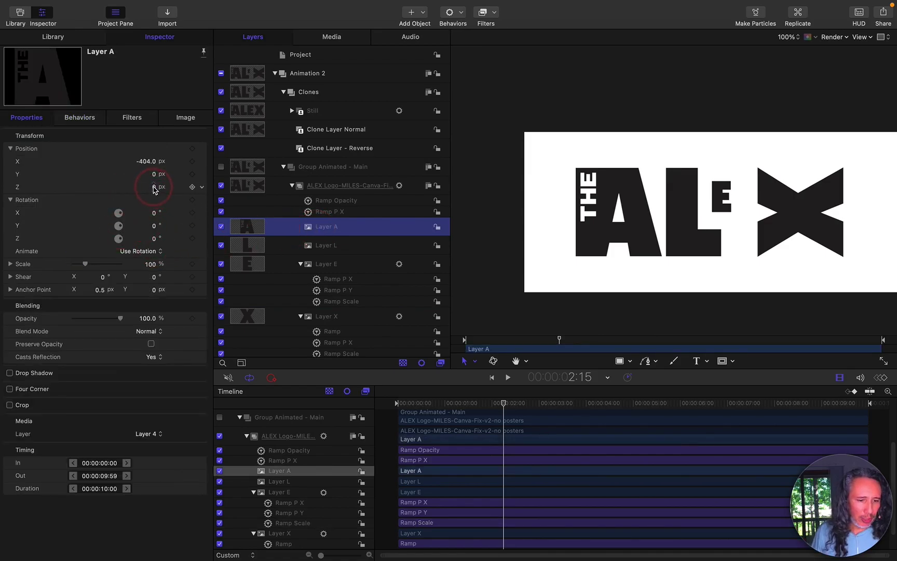
# - Set Layer A's Rotation Z to 180° and scrub to preview the flipped A
pyautogui.click(150, 238)
pyautogui.write('180')
pyautogui.press('Return')
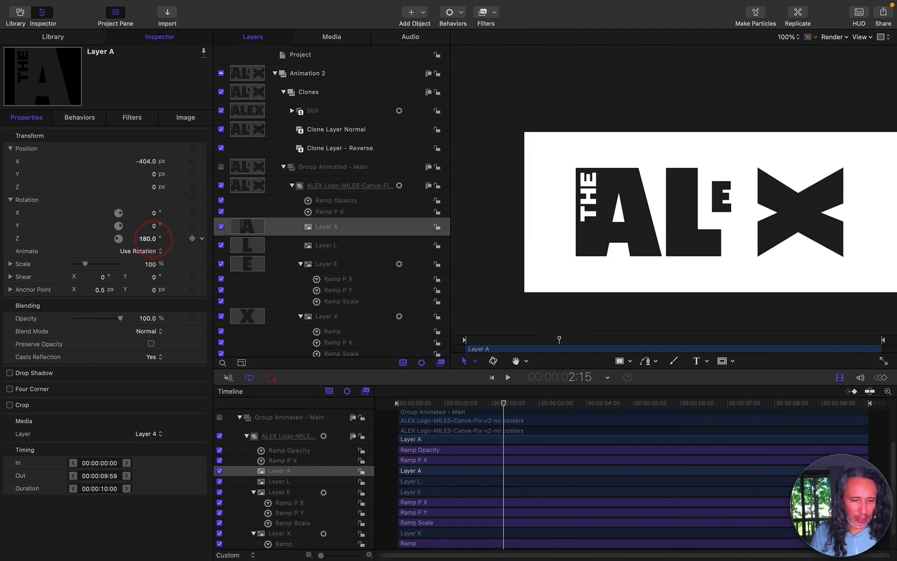
pyautogui.moveTo(490, 407); pyautogui.dragTo(534, 401)
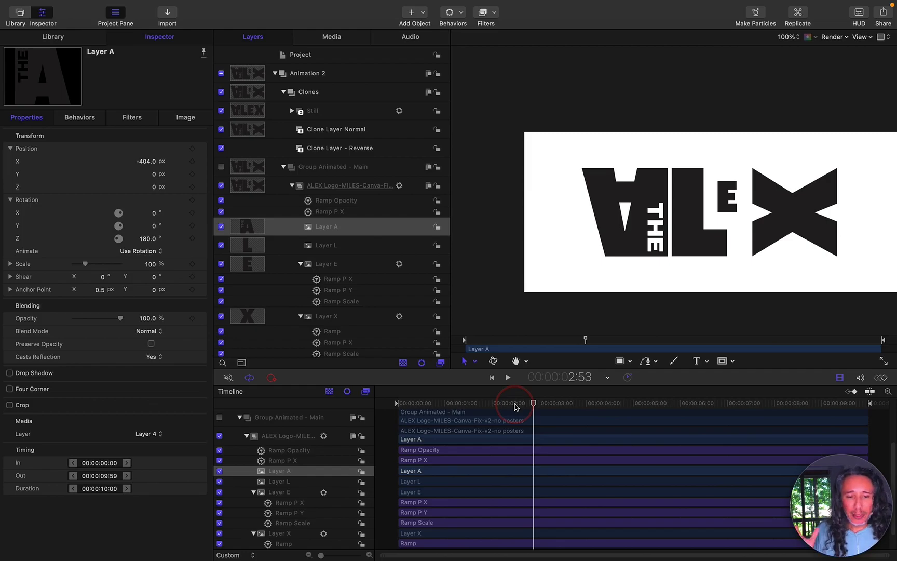
pyautogui.moveTo(531, 407); pyautogui.dragTo(633, 402)
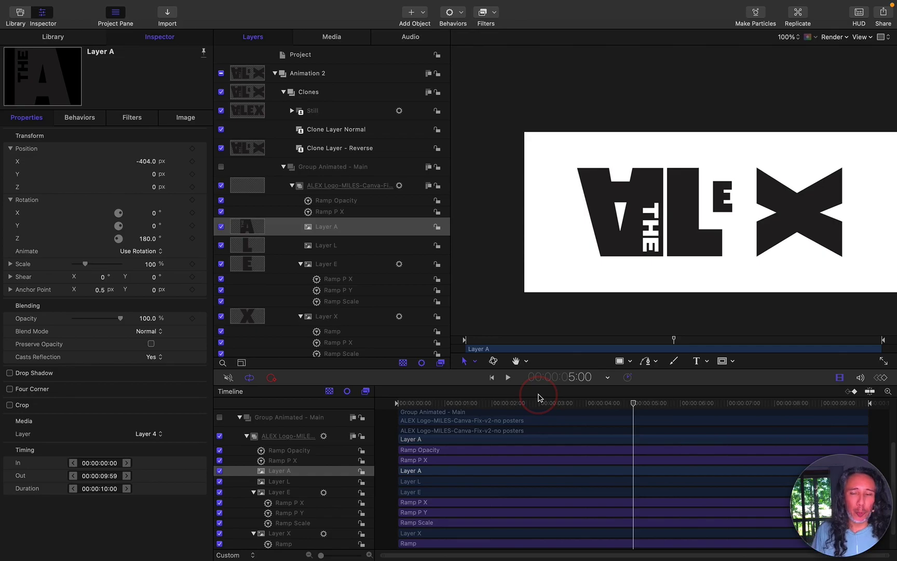
pyautogui.moveTo(581, 404); pyautogui.dragTo(577, 405)
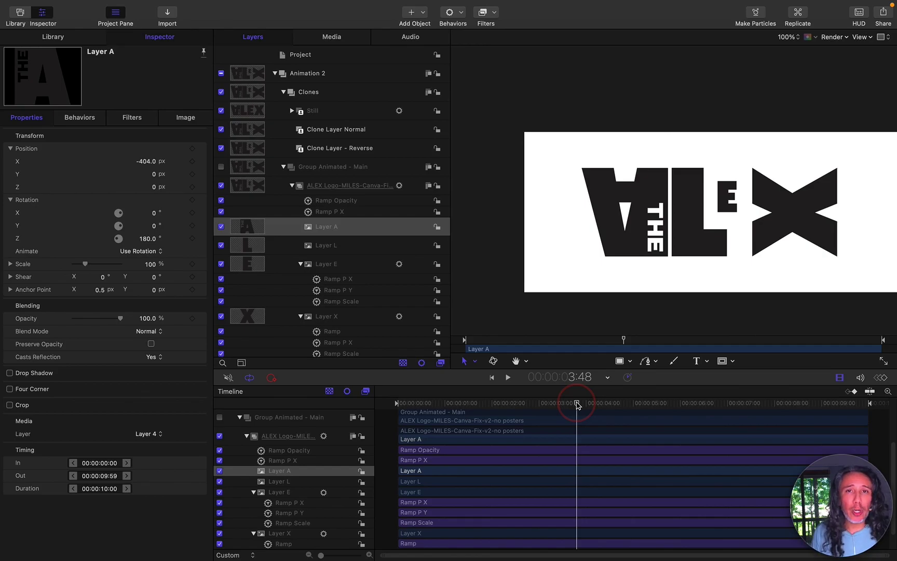
# - Switch from Motion to Figma with Command-Tab
pyautogui.press('super+Tab')
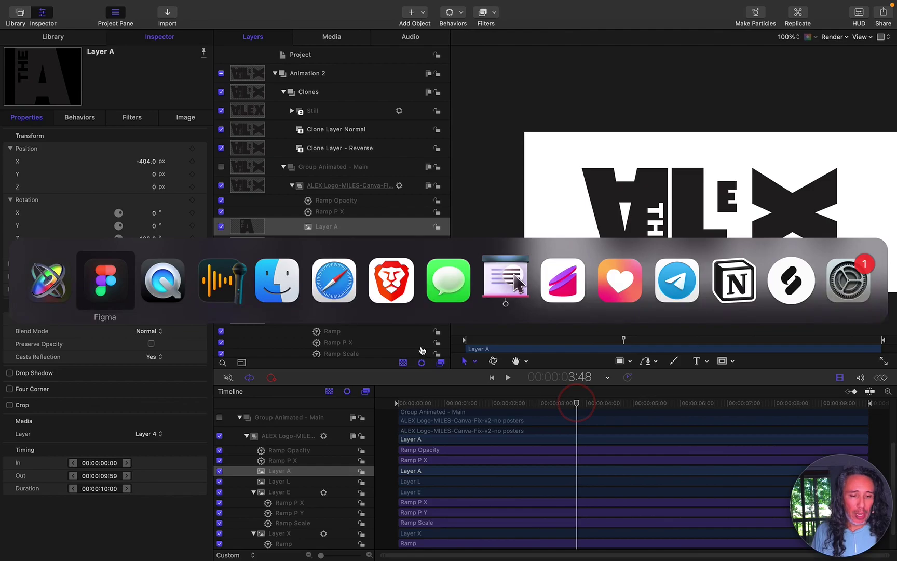